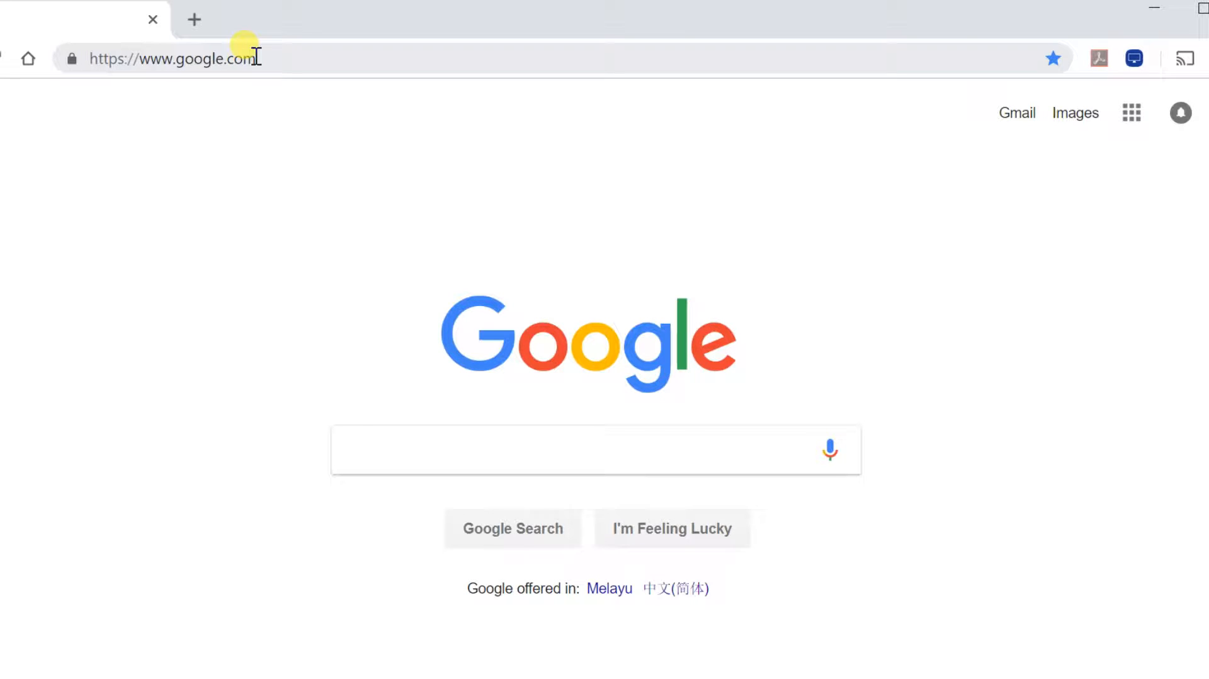
{"action": "left_click", "coordinate": [256, 56]}
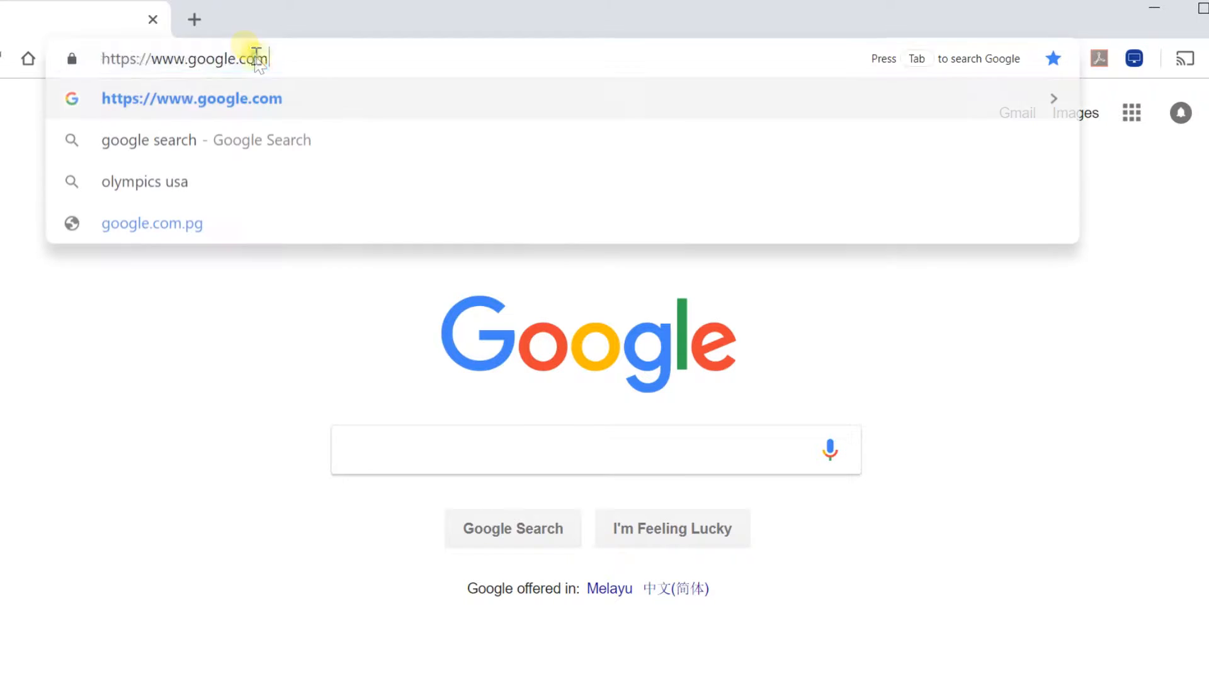
{"action": "type", "text": "https://www.topwin-movie-maker.com/"}
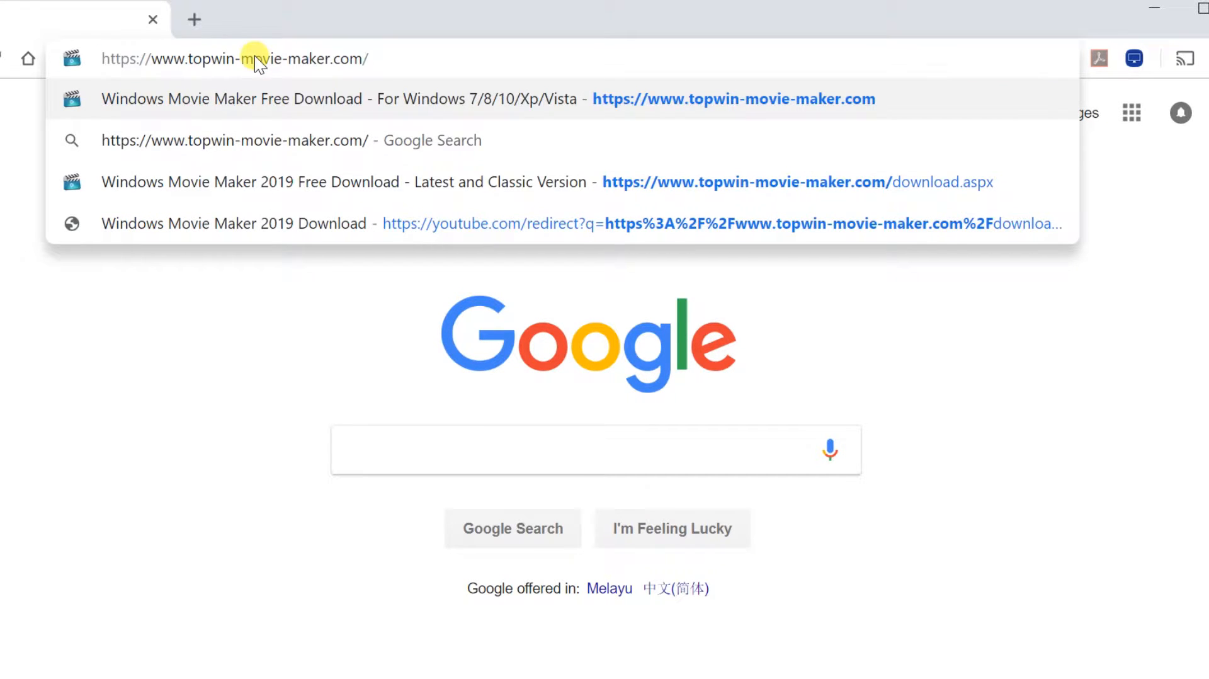
{"action": "key", "text": "Return"}
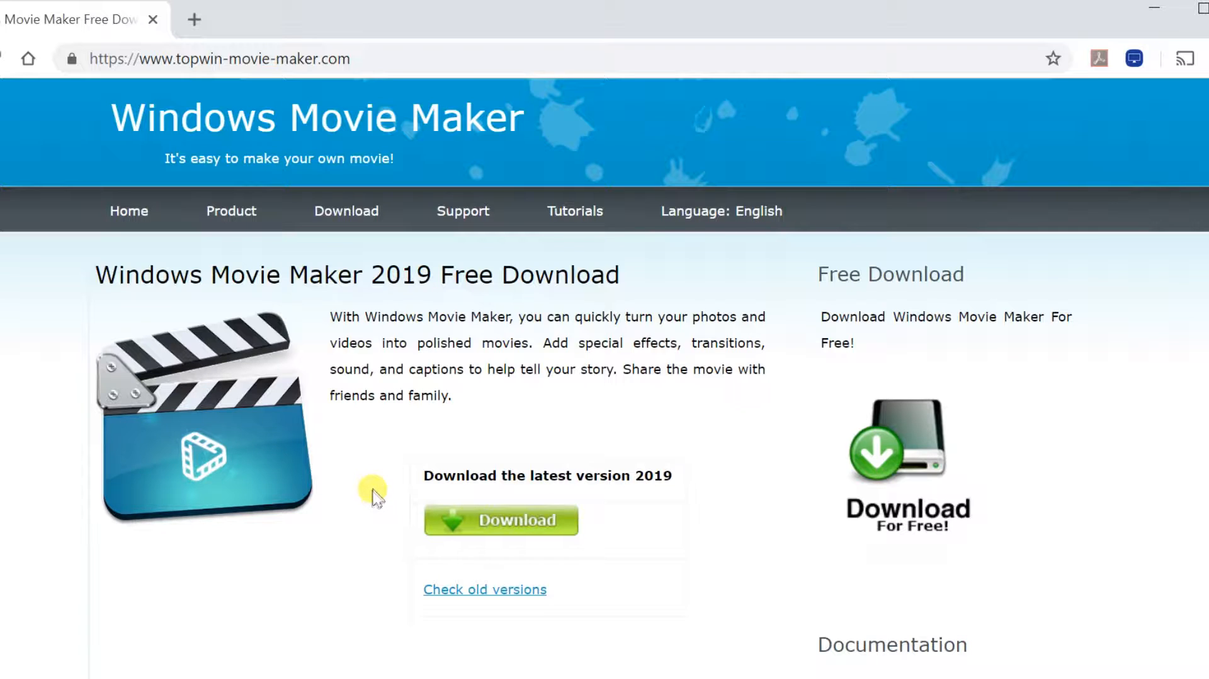
{"action": "left_click", "coordinate": [461, 589]}
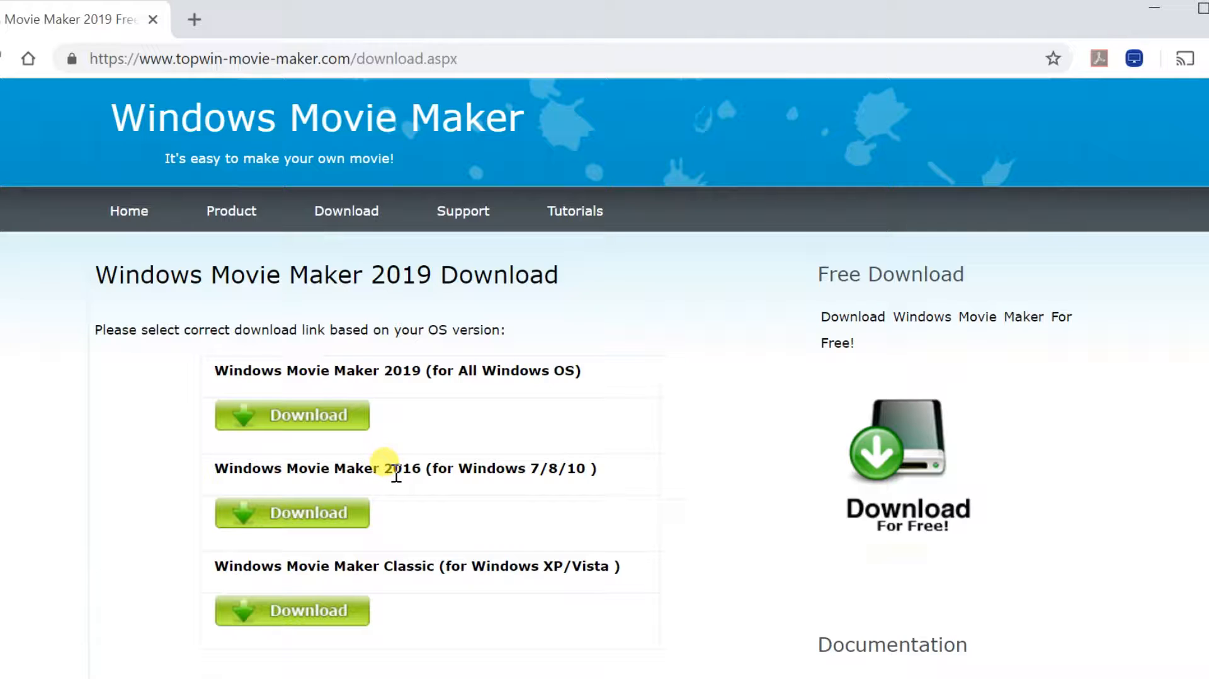
{"action": "left_click", "coordinate": [313, 515]}
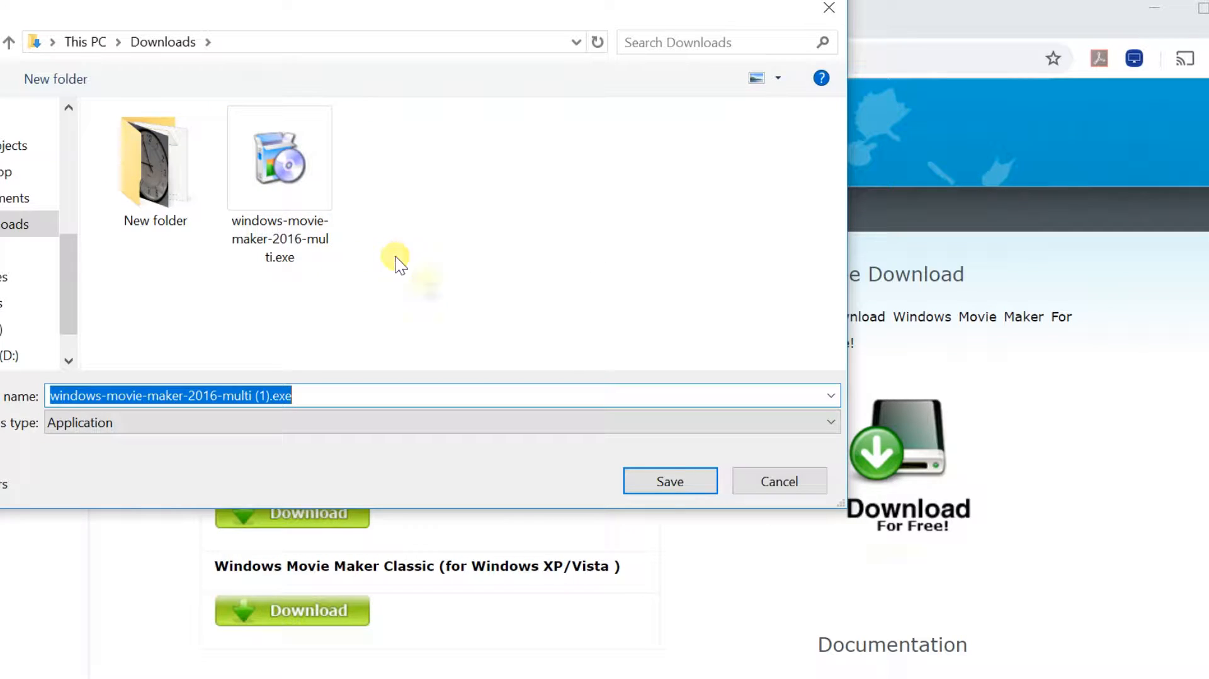
{"action": "left_click", "coordinate": [744, 486]}
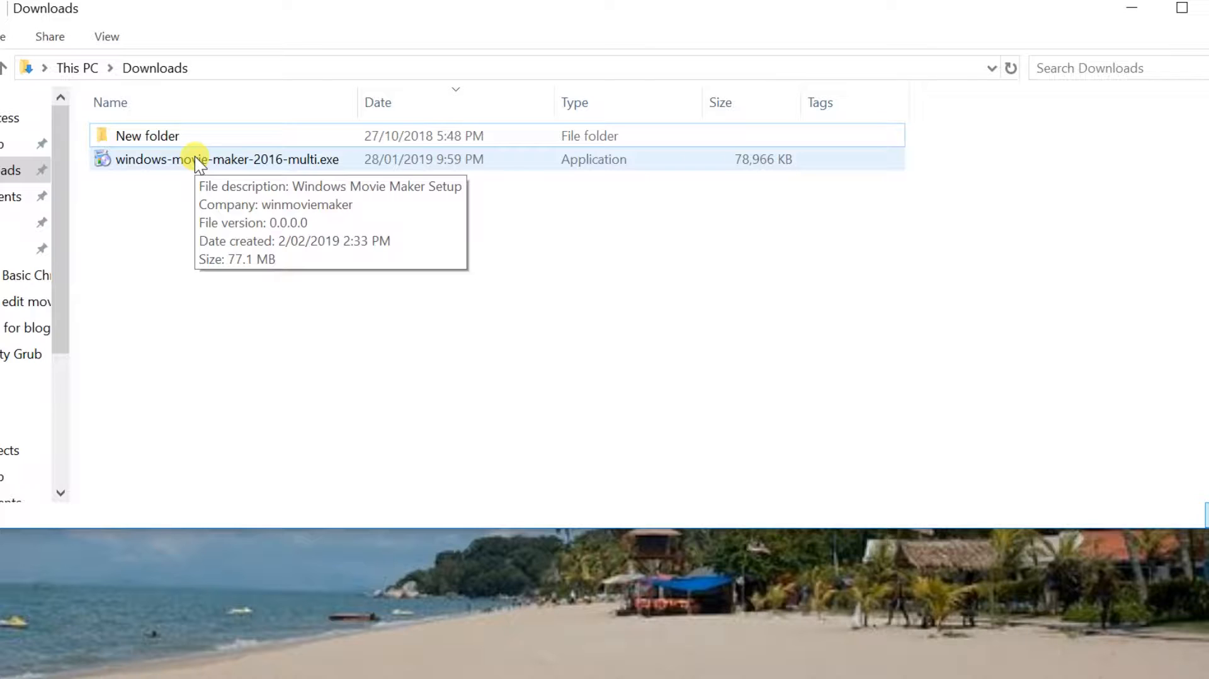
Run windows-movie-maker-2016-multi.exe from Downloads and install Windows Movie Maker in English, accepting the license agreement.
{"action": "left_click", "coordinate": [175, 160]}
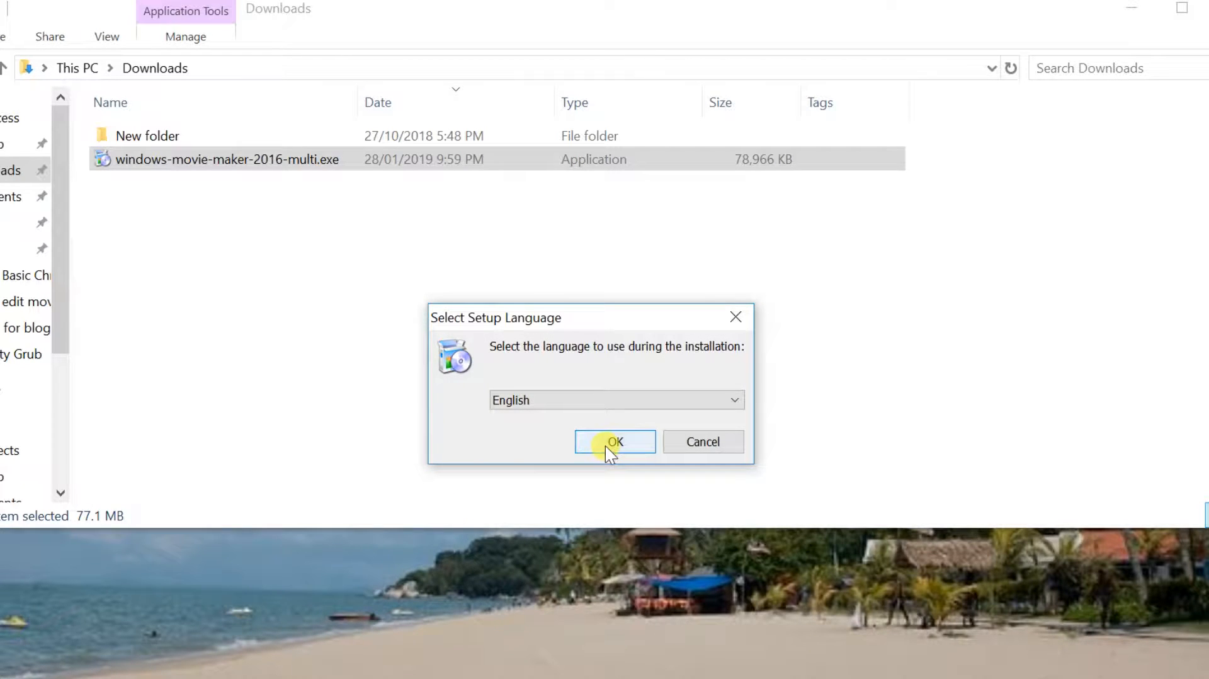
{"action": "left_click", "coordinate": [605, 446]}
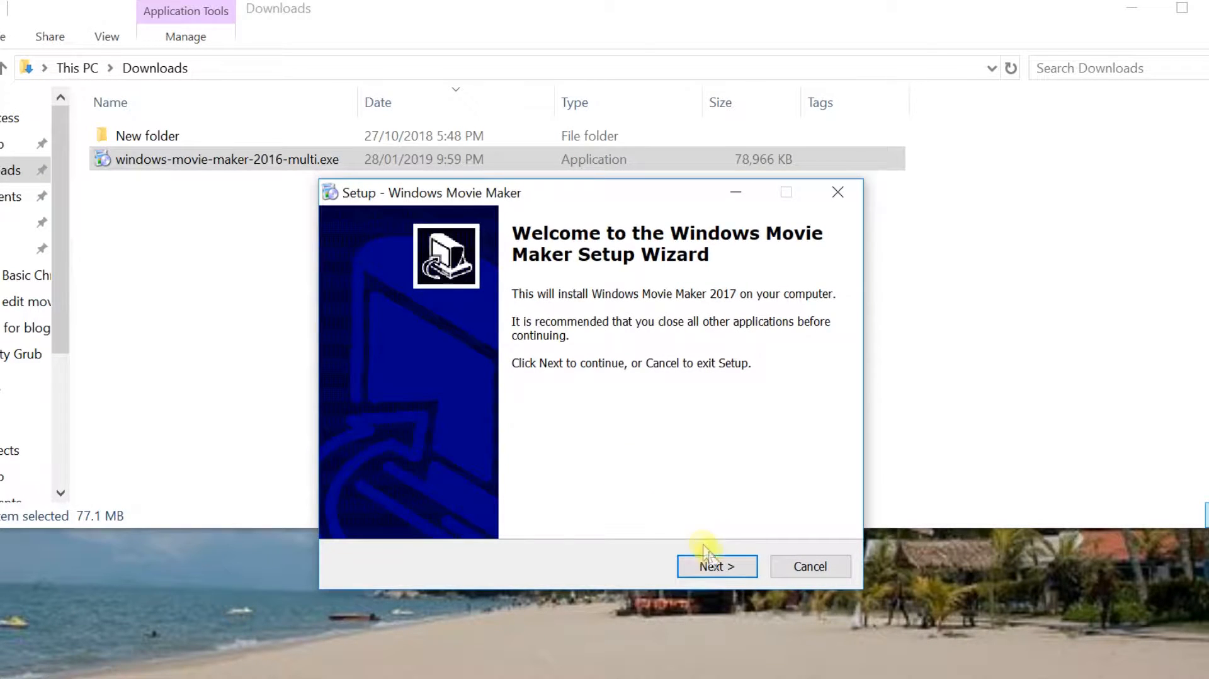
{"action": "left_click", "coordinate": [717, 566]}
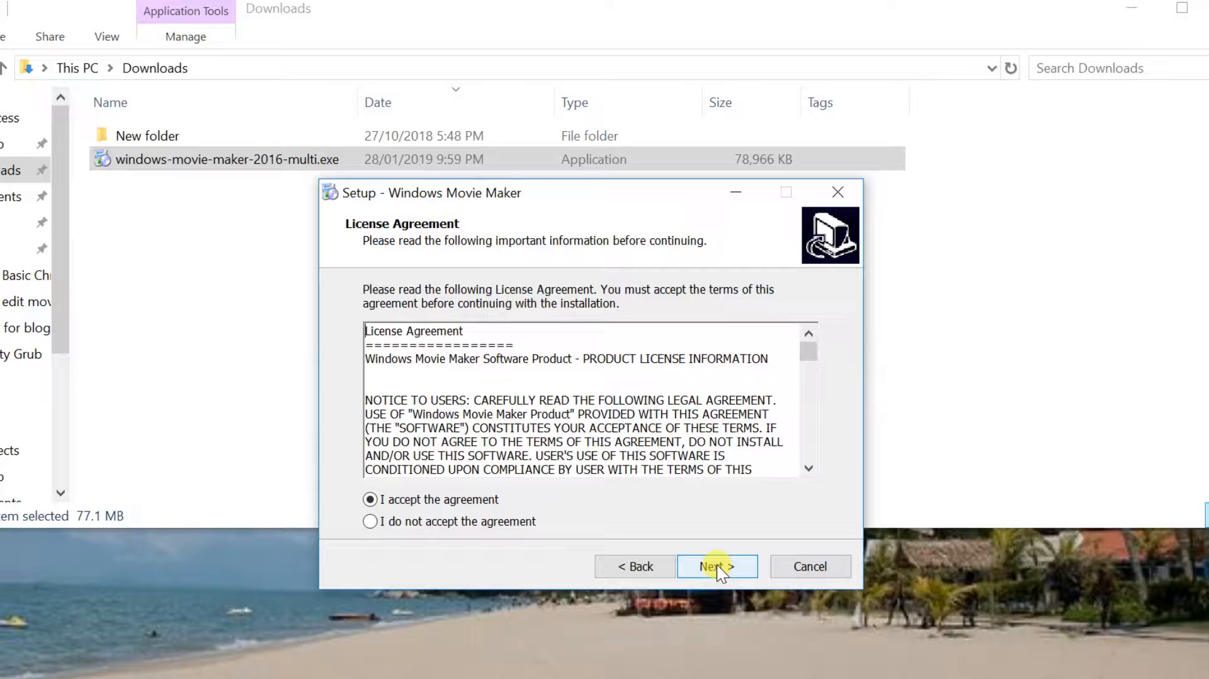
{"action": "left_click", "coordinate": [717, 564]}
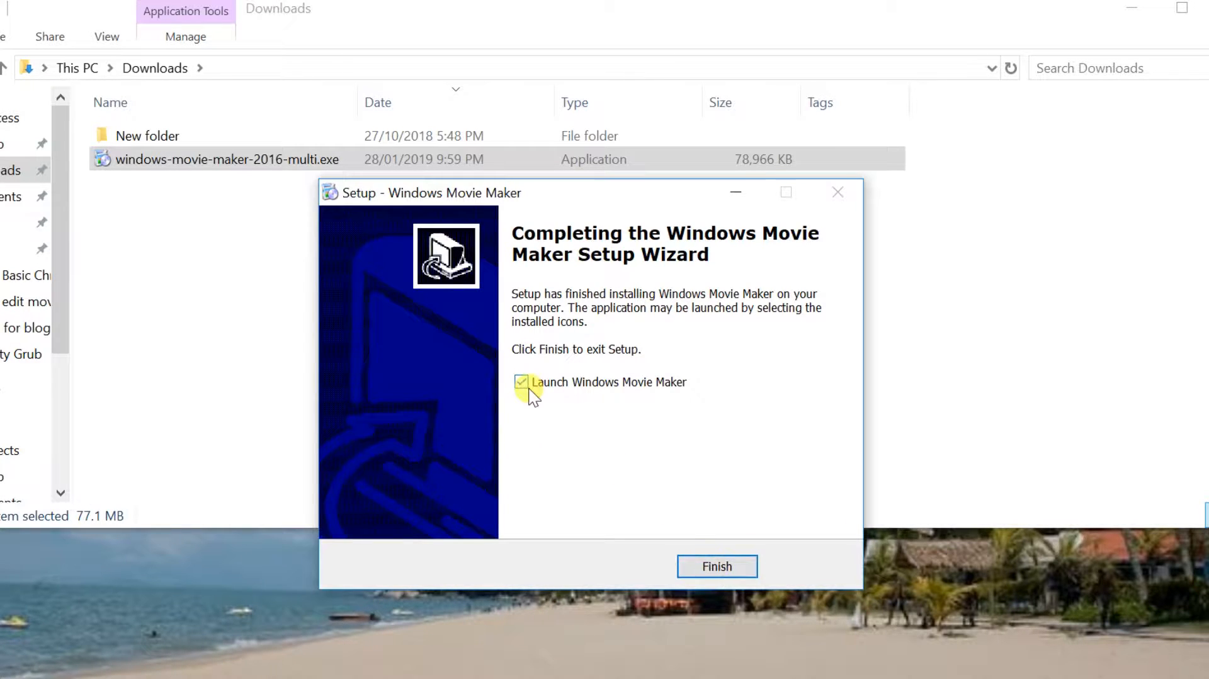
Finish the setup with Windows Movie Maker launching, accept the Microsoft Services Agreement and maximize the program window.
{"action": "left_click", "coordinate": [711, 567]}
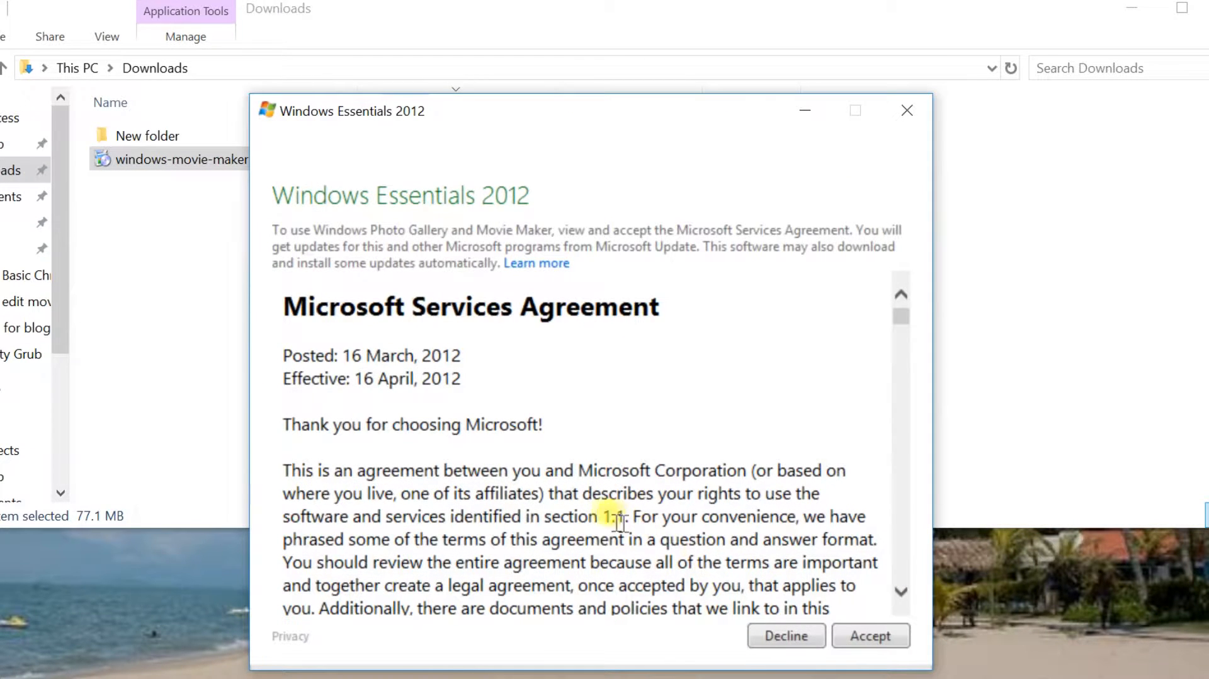
{"action": "left_click", "coordinate": [880, 637]}
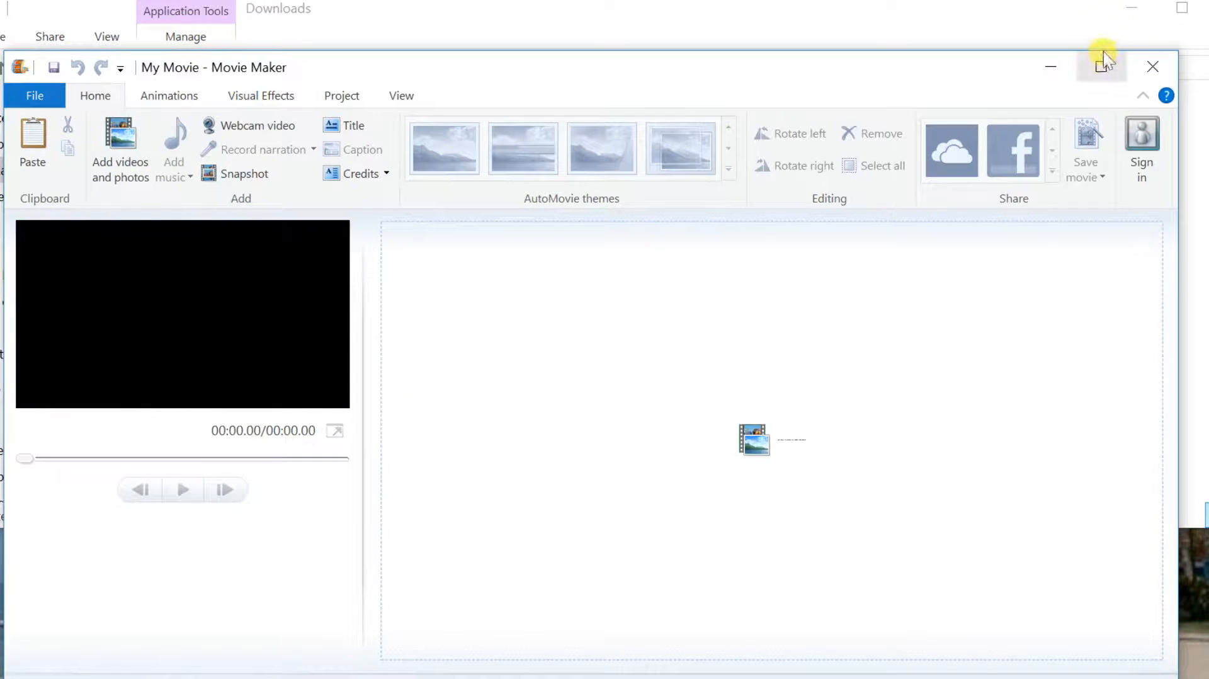
{"action": "left_click", "coordinate": [1102, 67]}
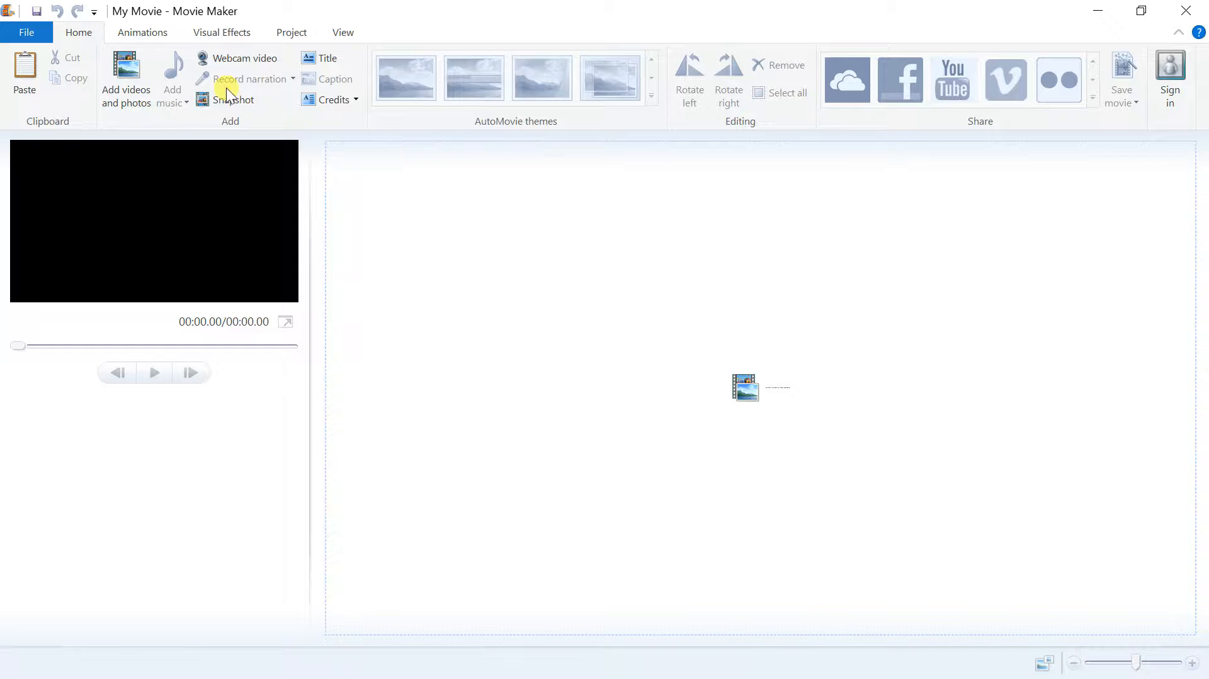
Add the videos 00010.m2ts and 00011.m2ts from the 28-01-2019 folder to the project.
{"action": "left_click", "coordinate": [130, 69]}
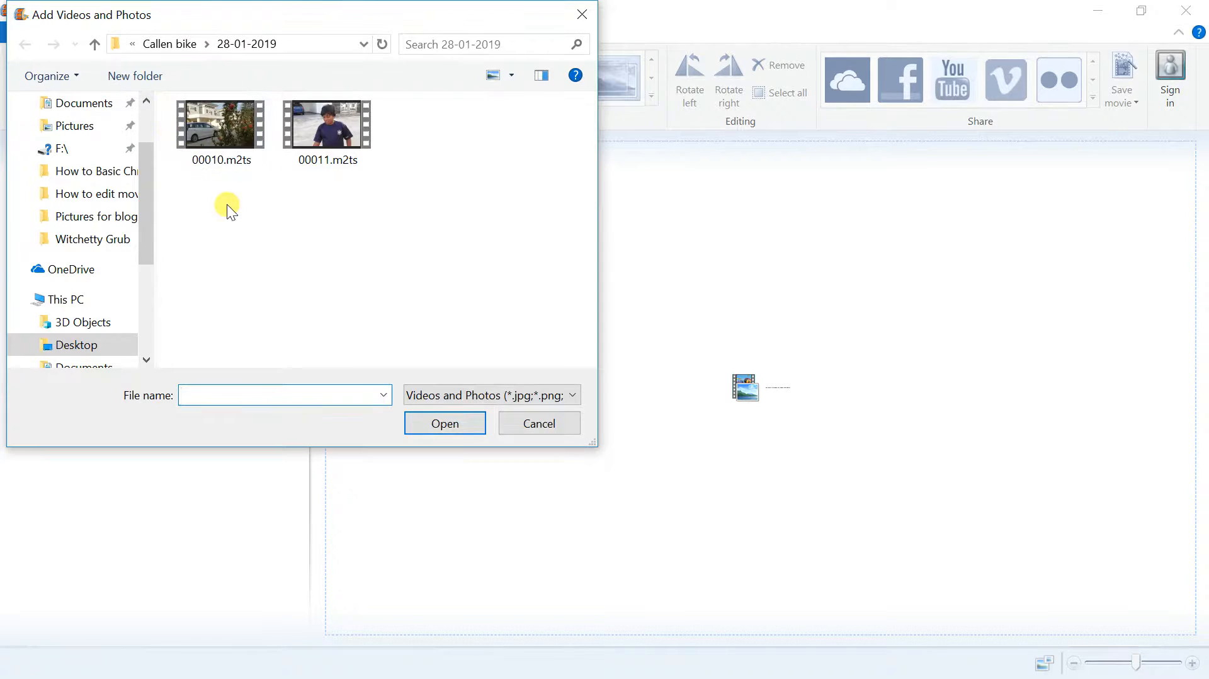
{"action": "left_click", "coordinate": [224, 124]}
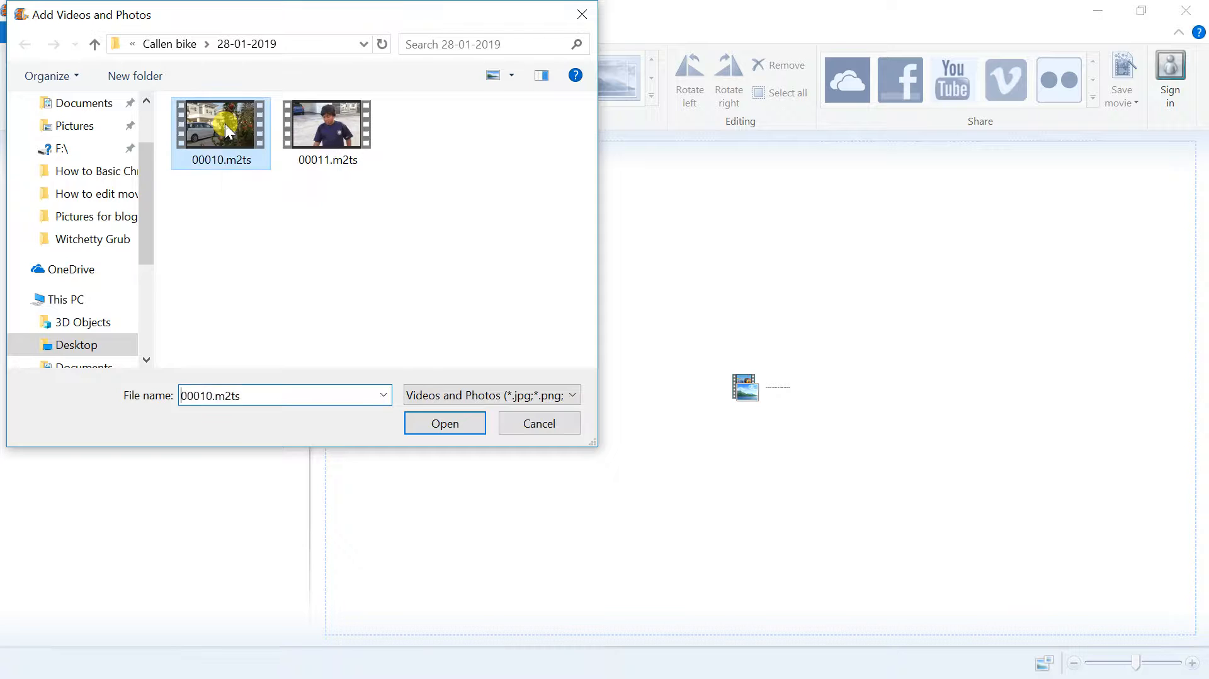
{"action": "left_click", "coordinate": [315, 117], "text": "ctrl"}
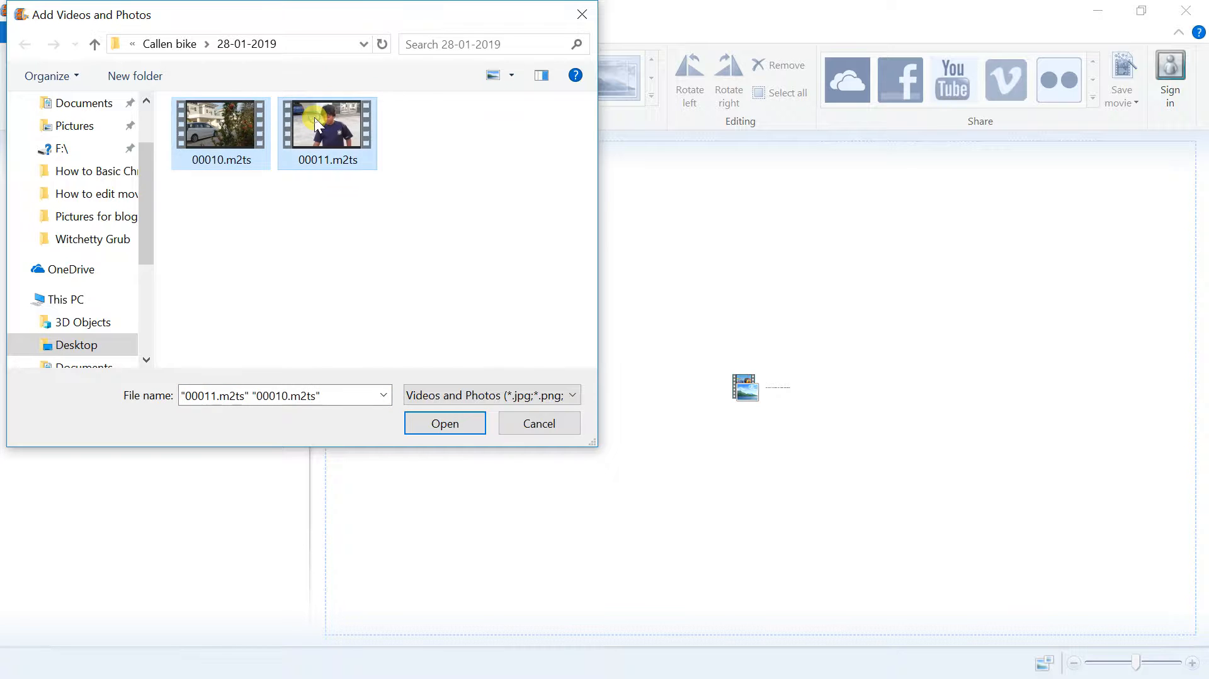
{"action": "left_click", "coordinate": [445, 428]}
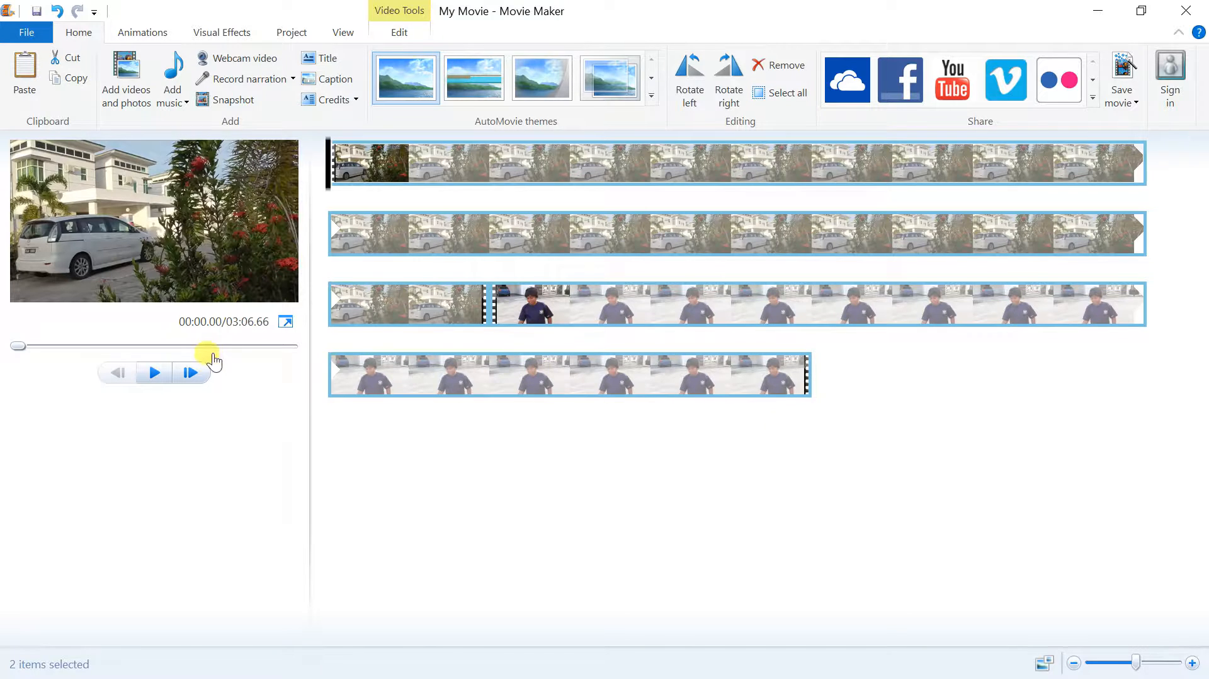
Split the first video at 00:16.17 and delete the part before the split.
{"action": "left_click", "coordinate": [158, 374]}
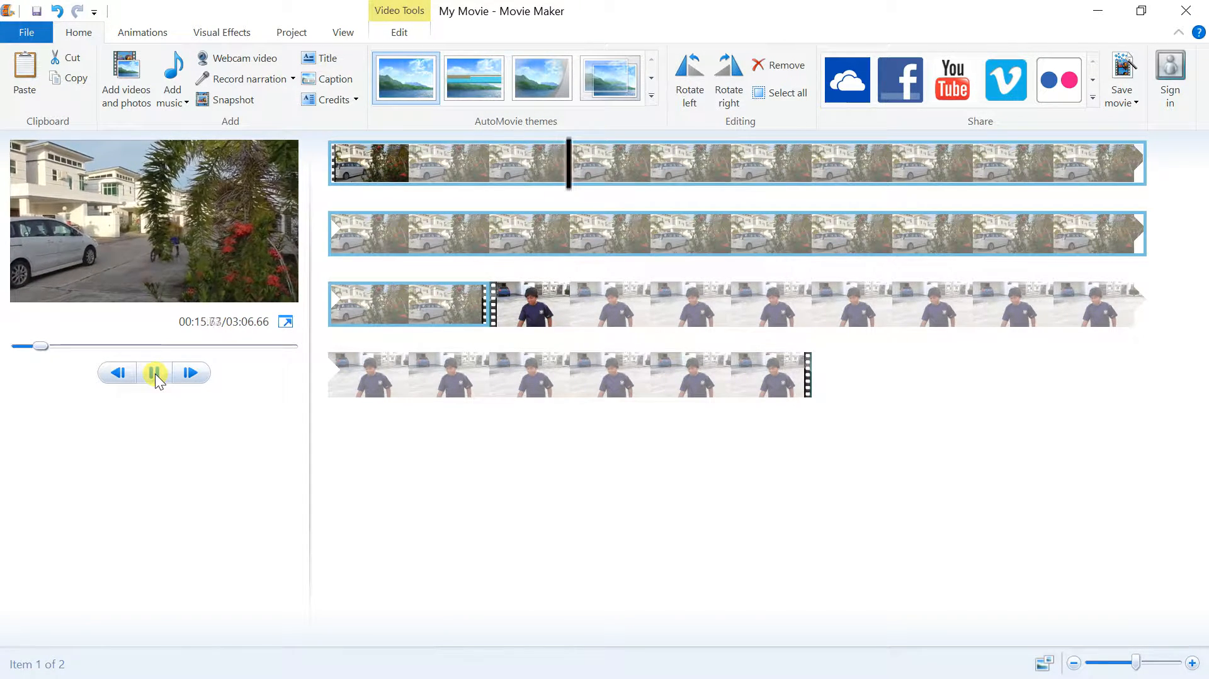
{"action": "left_click", "coordinate": [156, 379]}
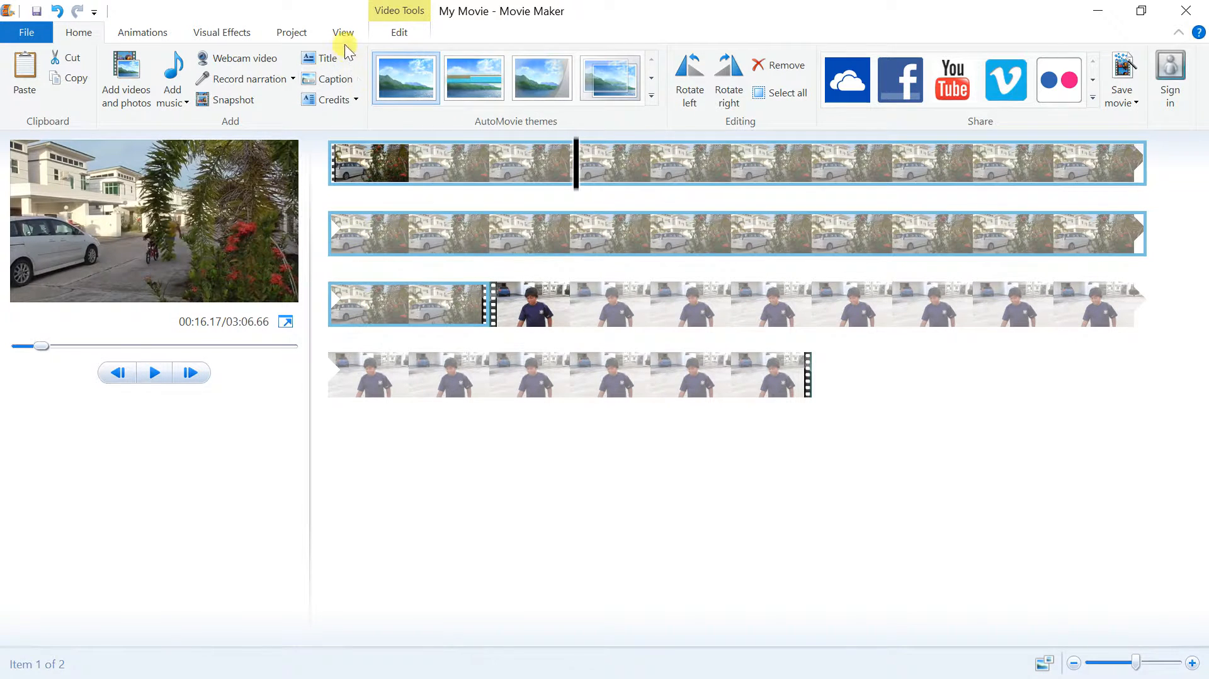
{"action": "left_click", "coordinate": [399, 32]}
{"action": "left_click", "coordinate": [403, 90]}
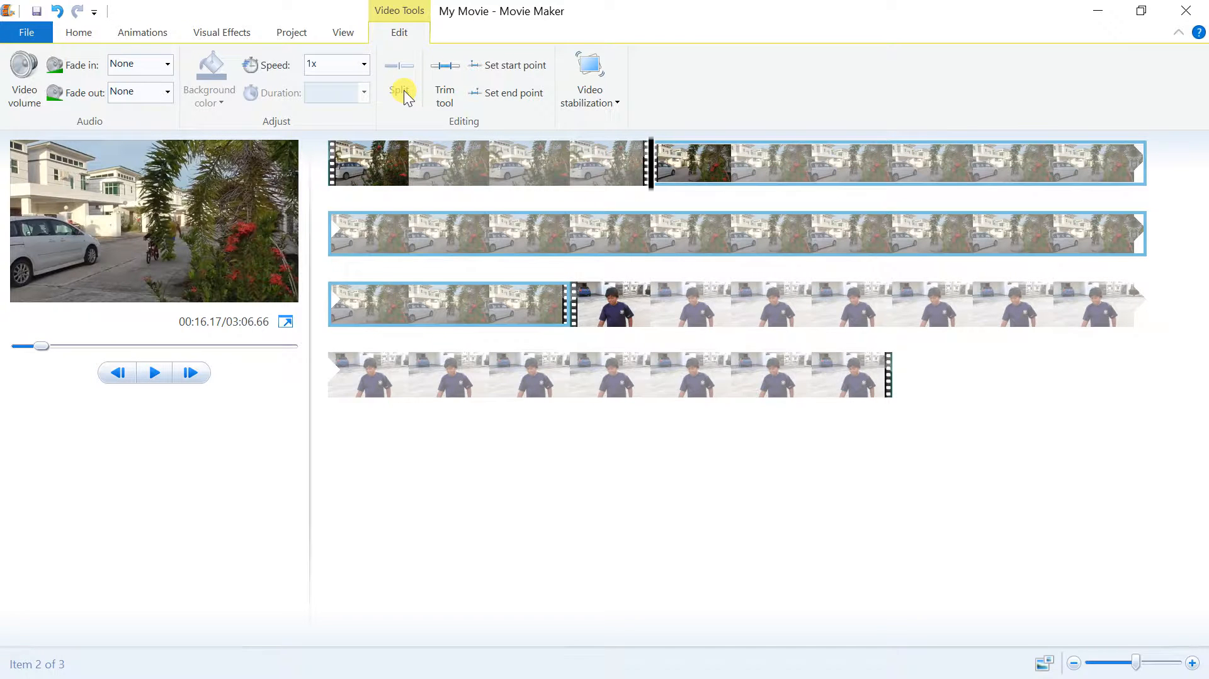
{"action": "left_click", "coordinate": [523, 152]}
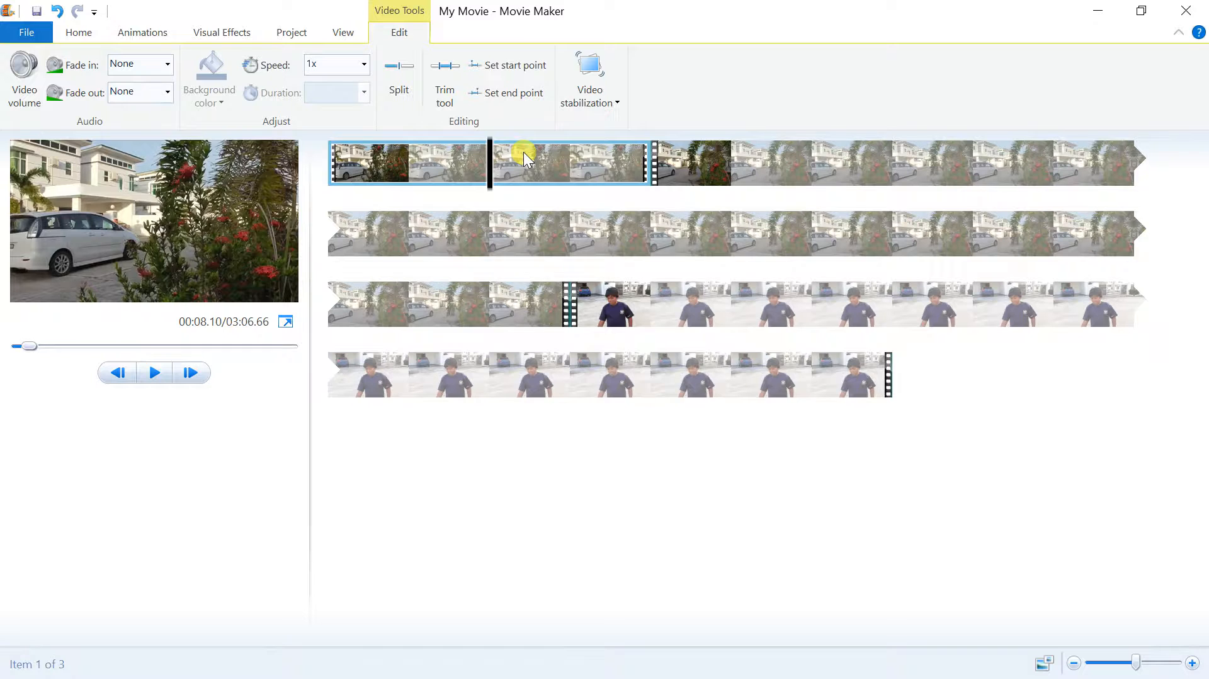
{"action": "key", "text": "Delete"}
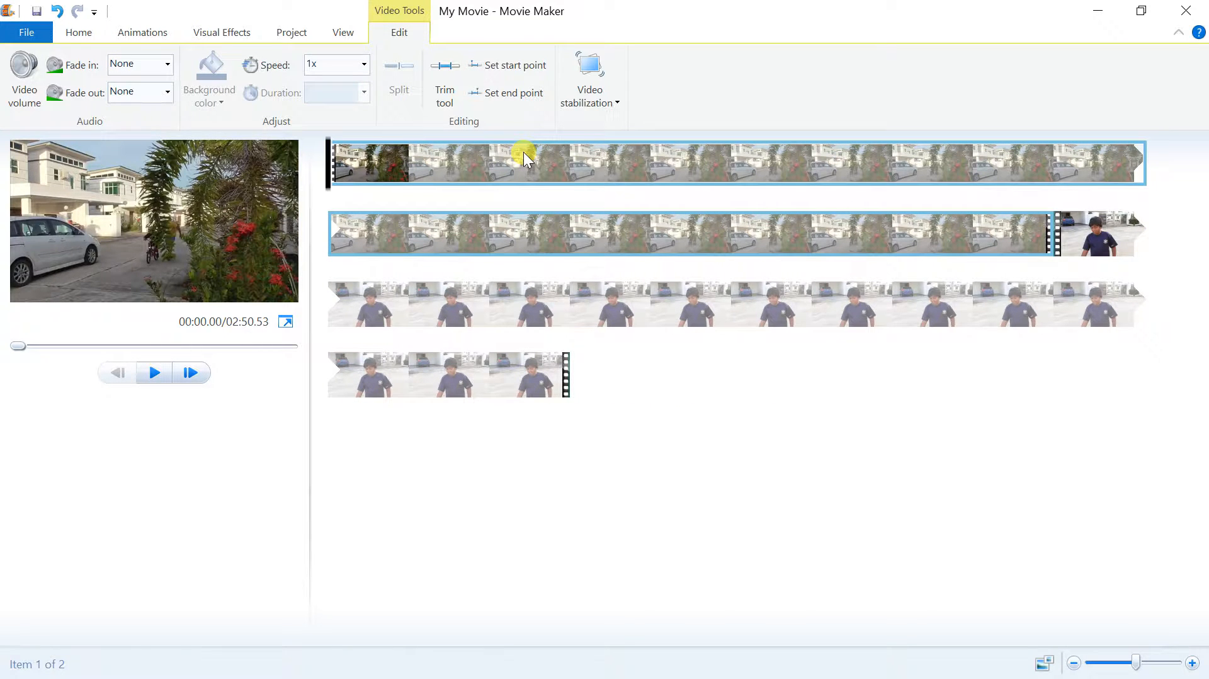
Cut the section from 00:12.10 to 01:06.40 out of the first video by splitting at both points and deleting the middle piece.
{"action": "left_click", "coordinate": [156, 372]}
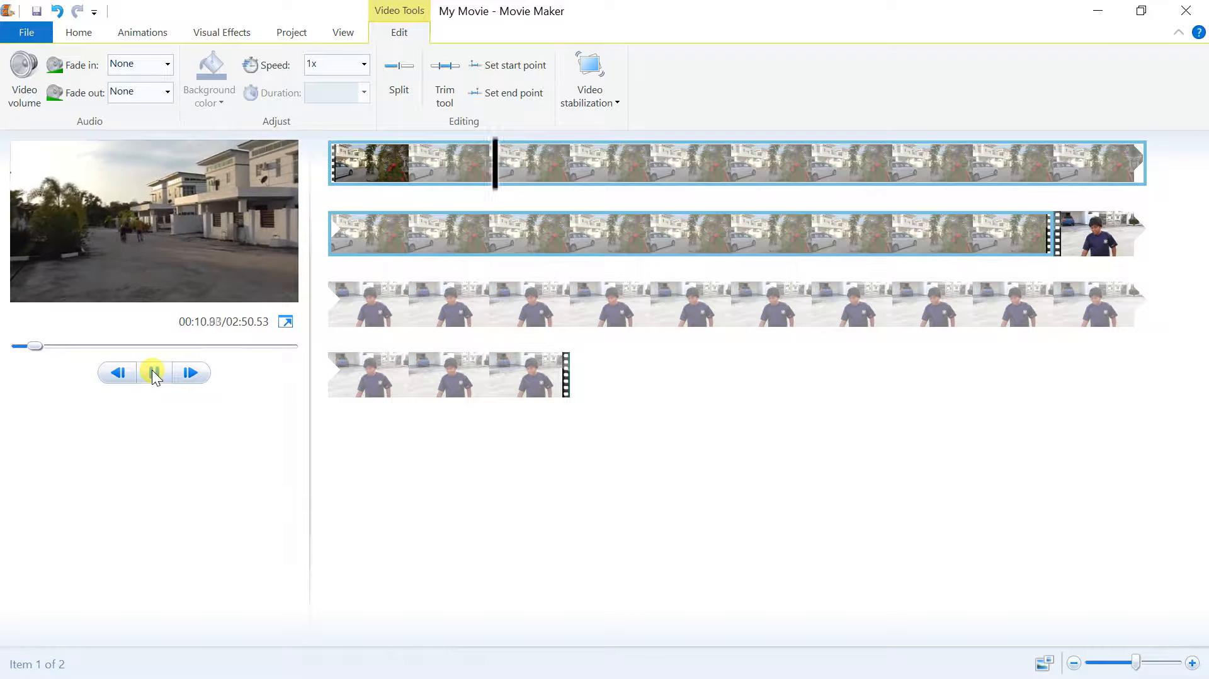
{"action": "left_click", "coordinate": [153, 371]}
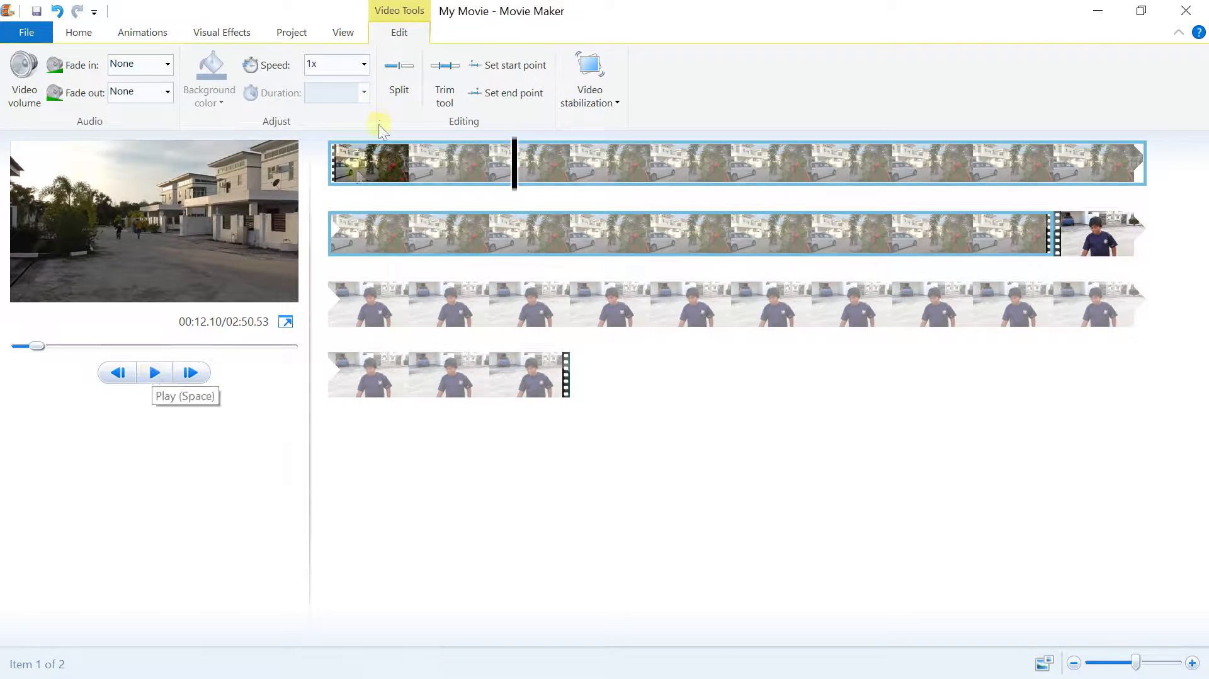
{"action": "left_click", "coordinate": [405, 71]}
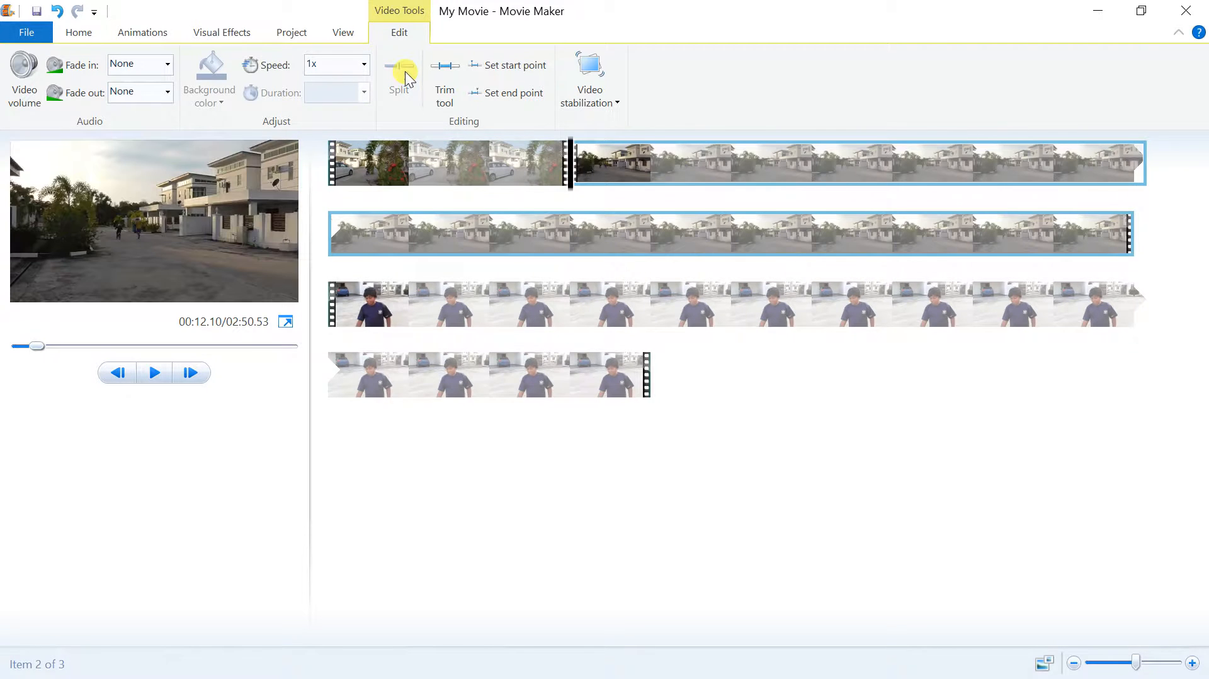
{"action": "left_click", "coordinate": [154, 372]}
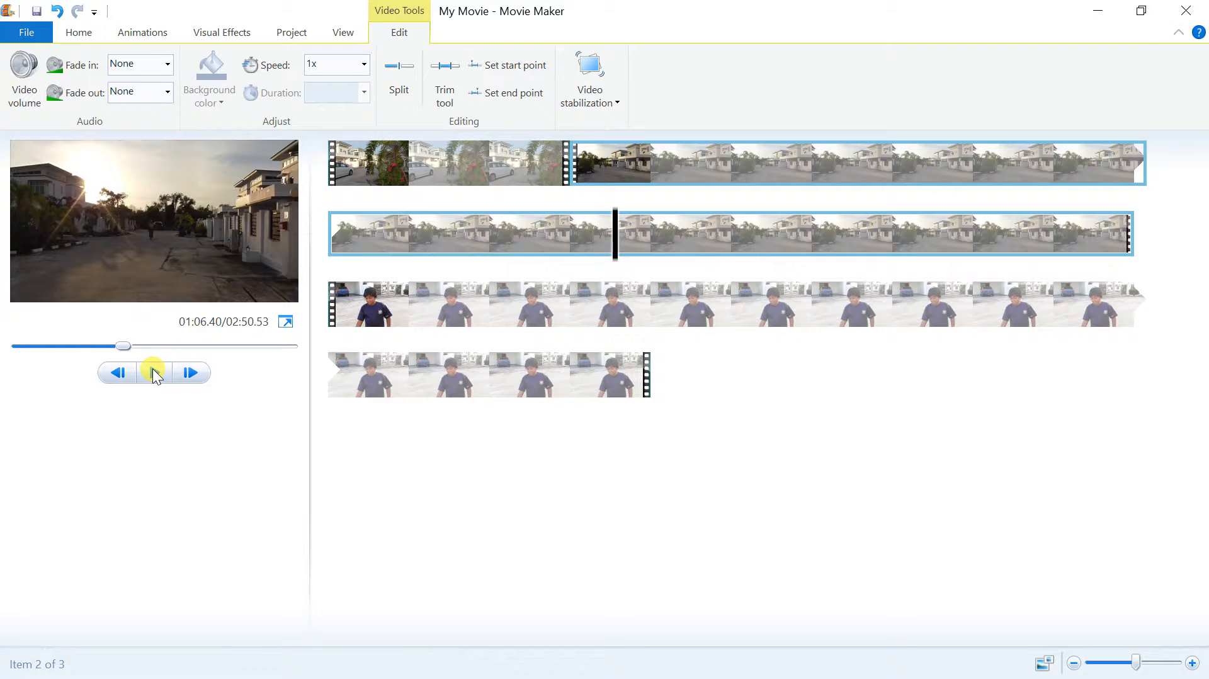
{"action": "left_click", "coordinate": [412, 88]}
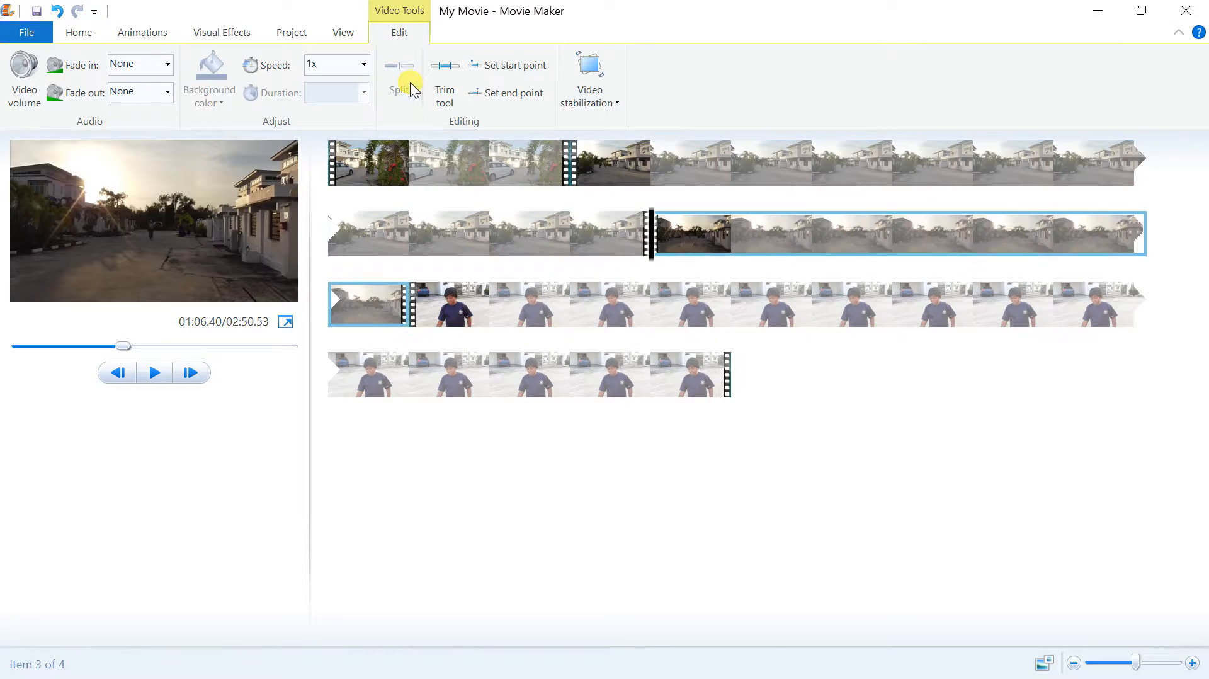
{"action": "left_click", "coordinate": [501, 238]}
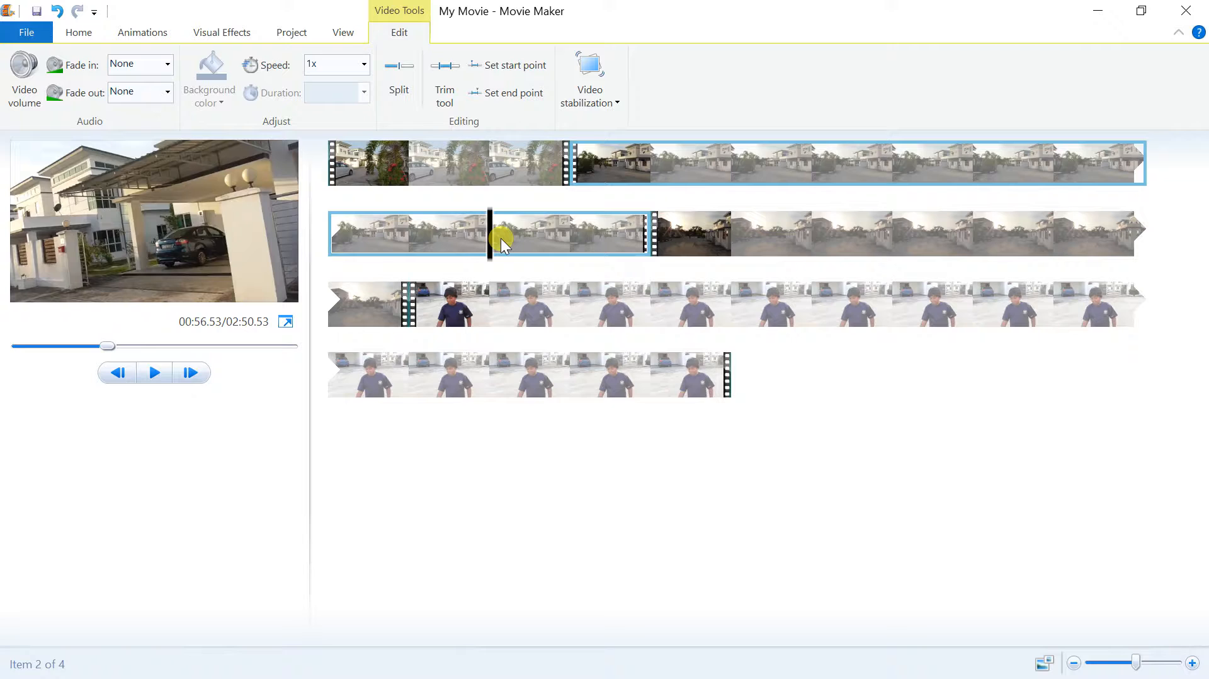
{"action": "key", "text": "Delete"}
Preview the remaining footage, split the second clip at 00:34.67 and delete the piece after the split.
{"action": "left_click", "coordinate": [520, 151]}
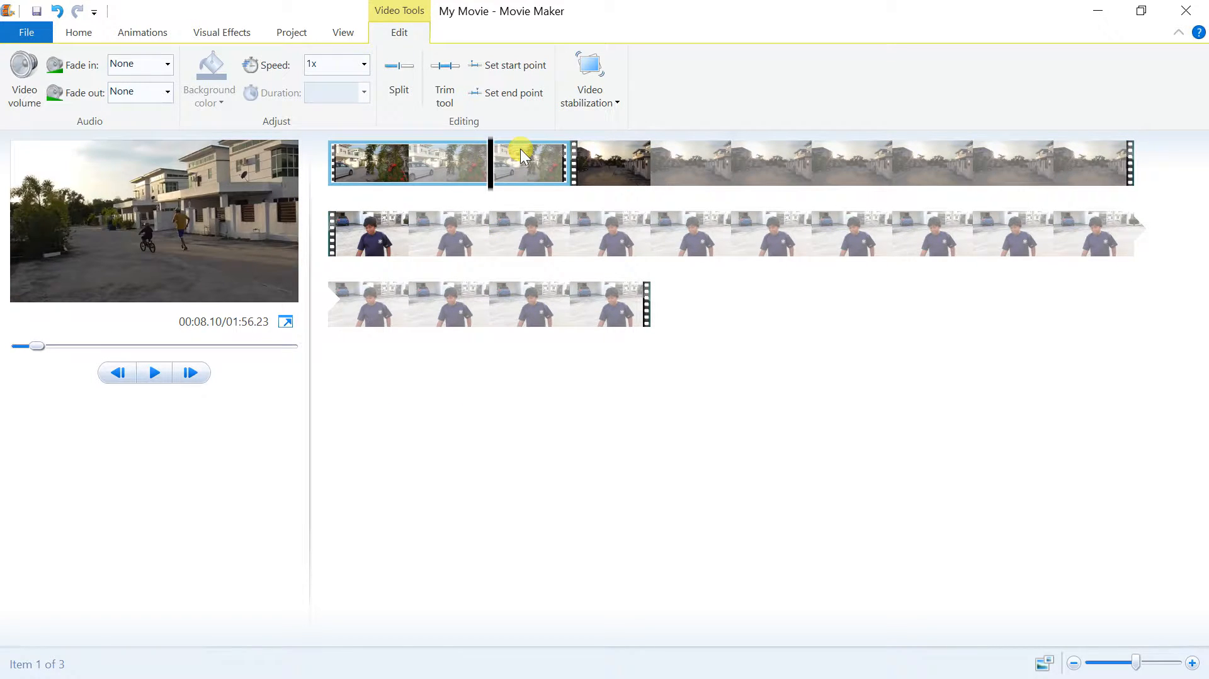
{"action": "key", "text": "space"}
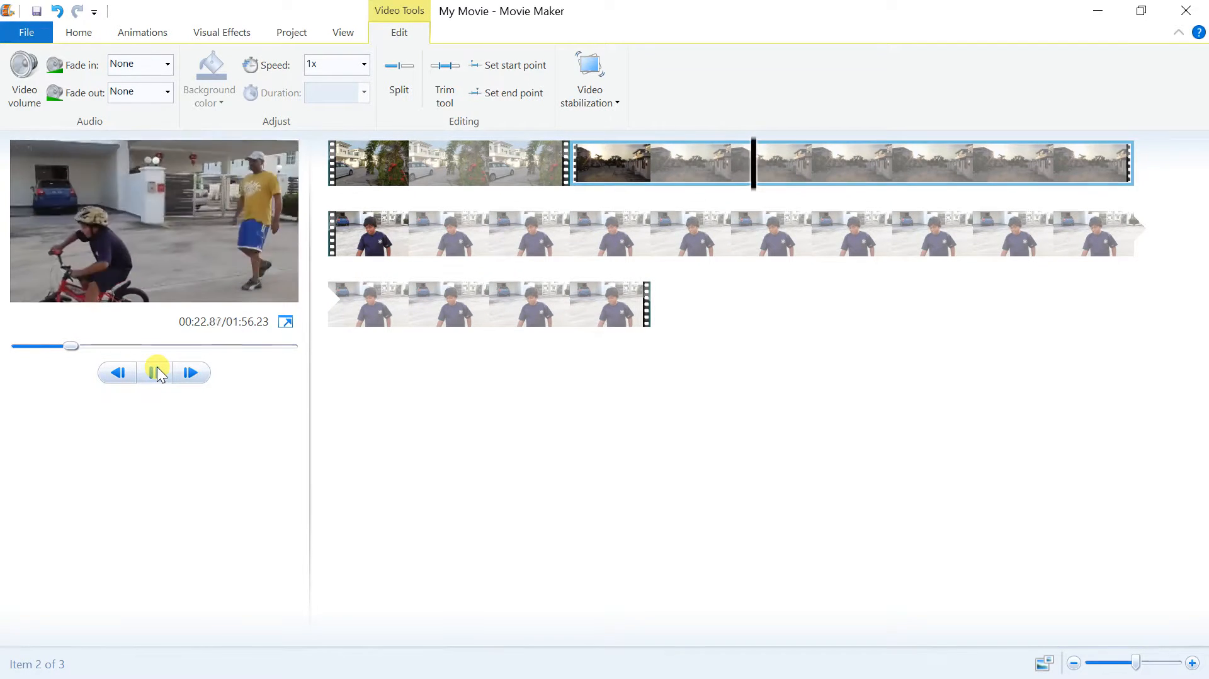
{"action": "left_click", "coordinate": [157, 372]}
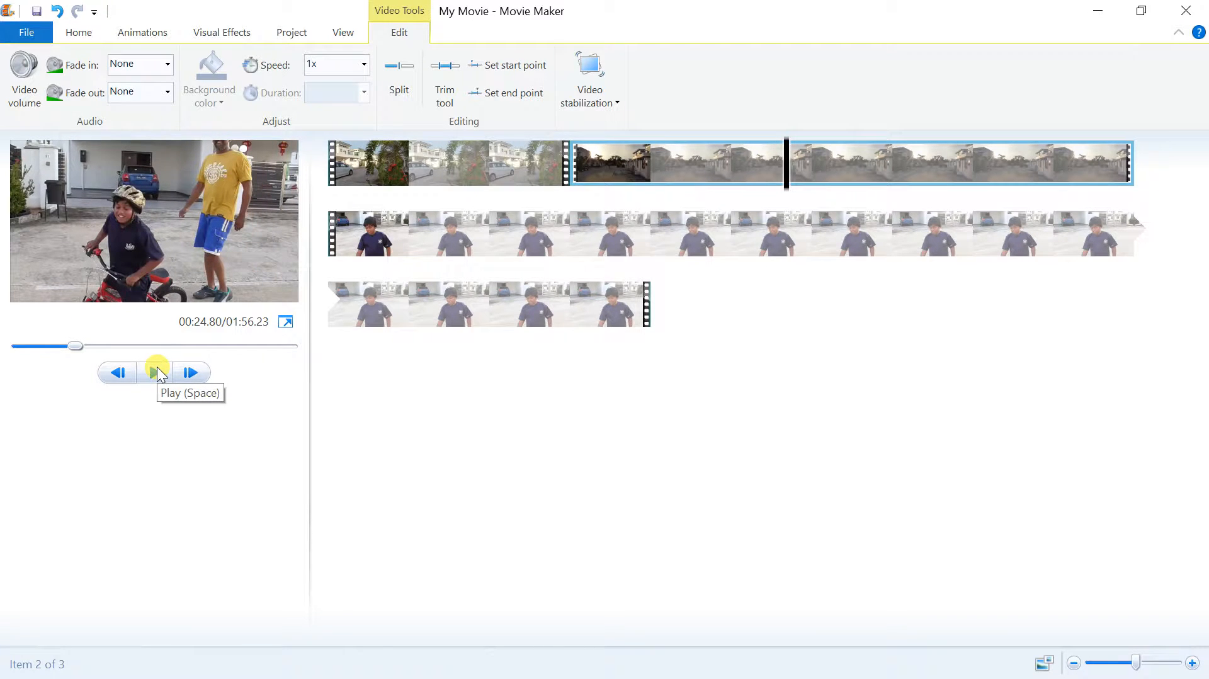
{"action": "left_click", "coordinate": [158, 372]}
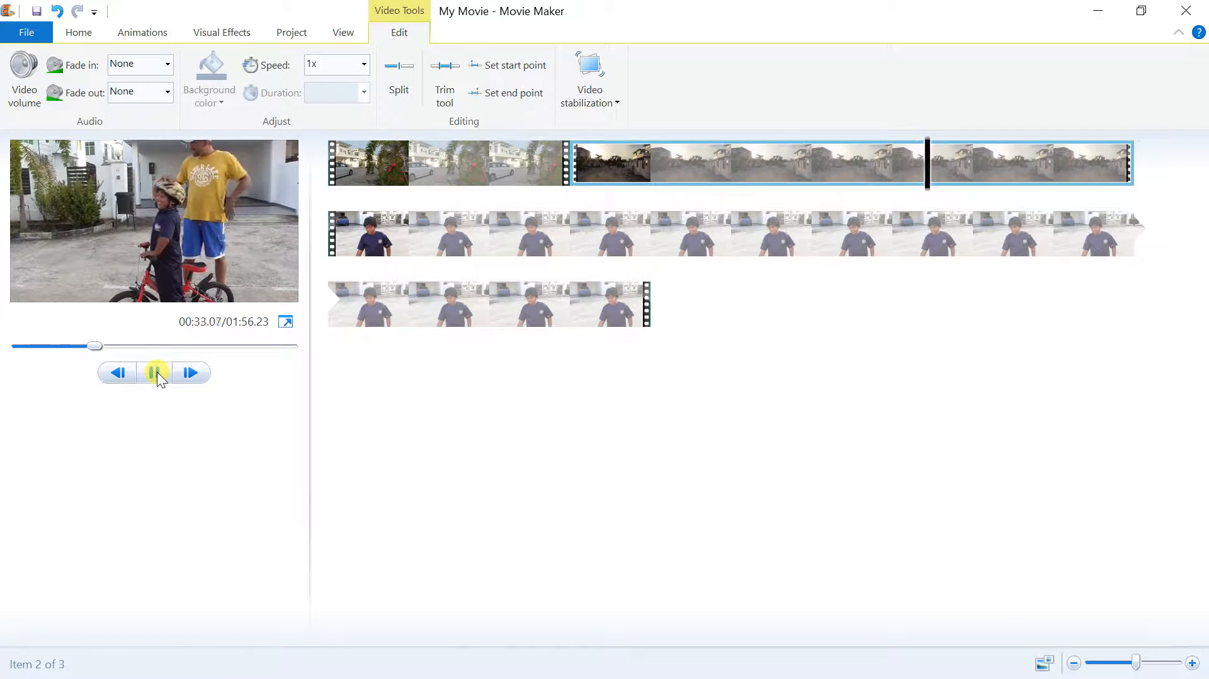
{"action": "left_click", "coordinate": [156, 372]}
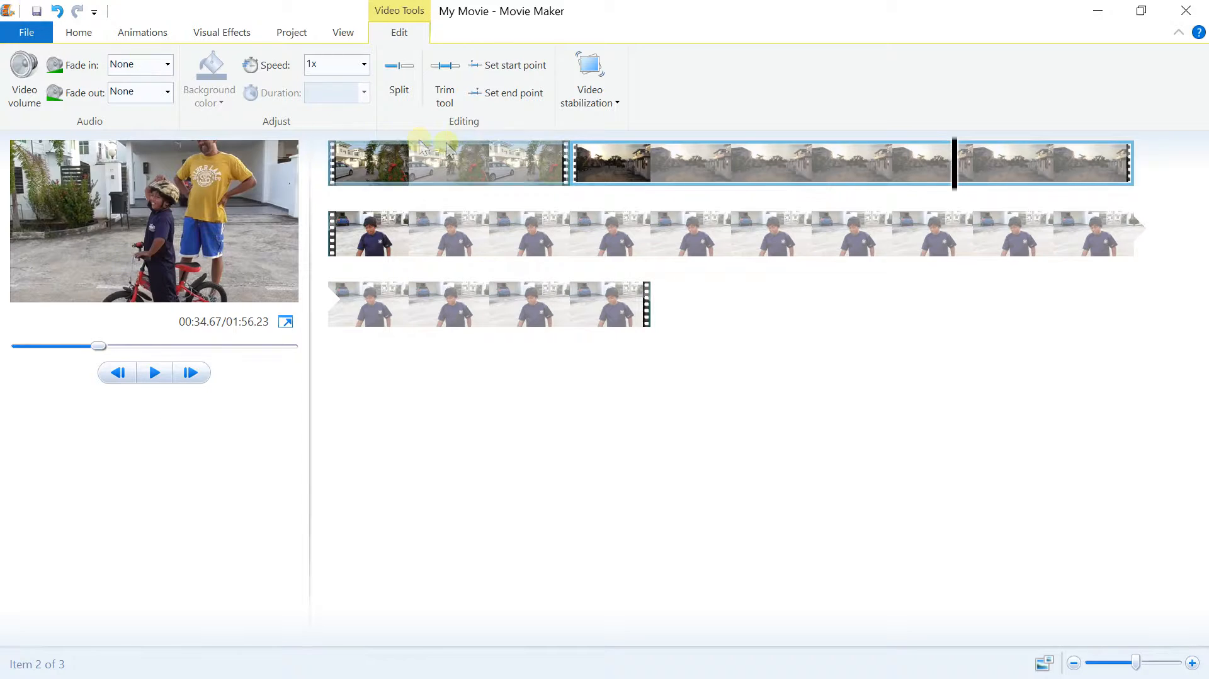
{"action": "left_click", "coordinate": [397, 70]}
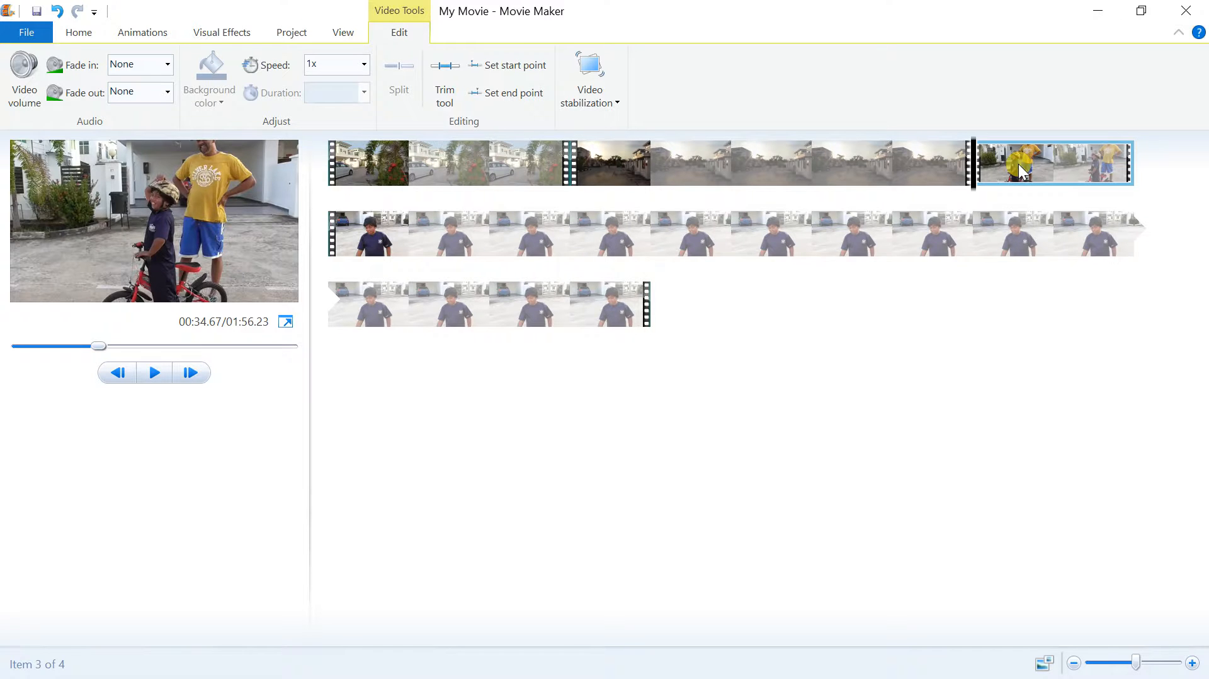
{"action": "key", "text": "Delete"}
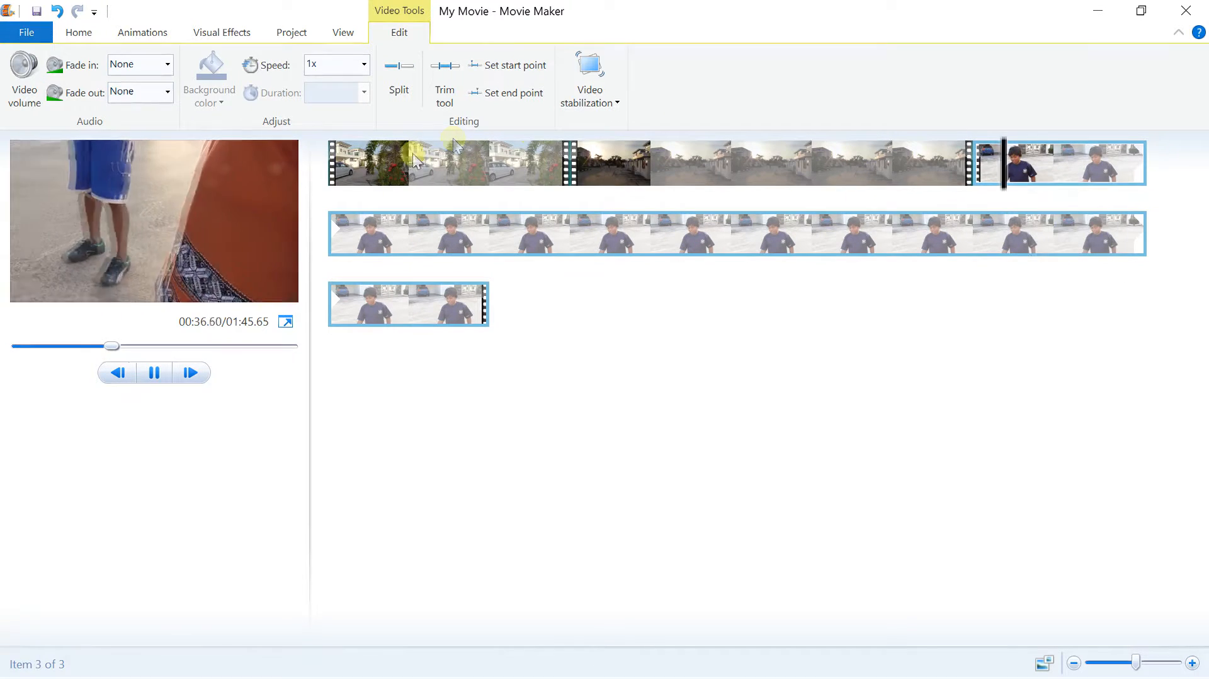
Split the third clip at 00:40.70 and delete the piece before the split.
{"action": "left_click", "coordinate": [157, 376]}
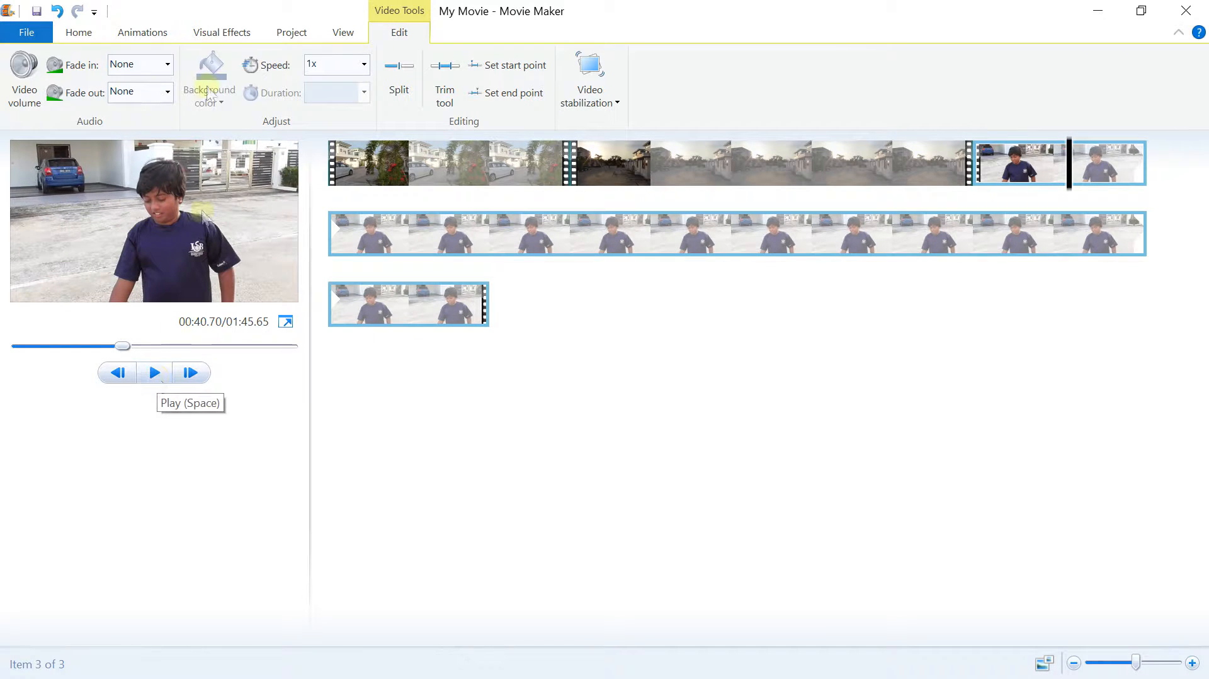
{"action": "left_click", "coordinate": [403, 70]}
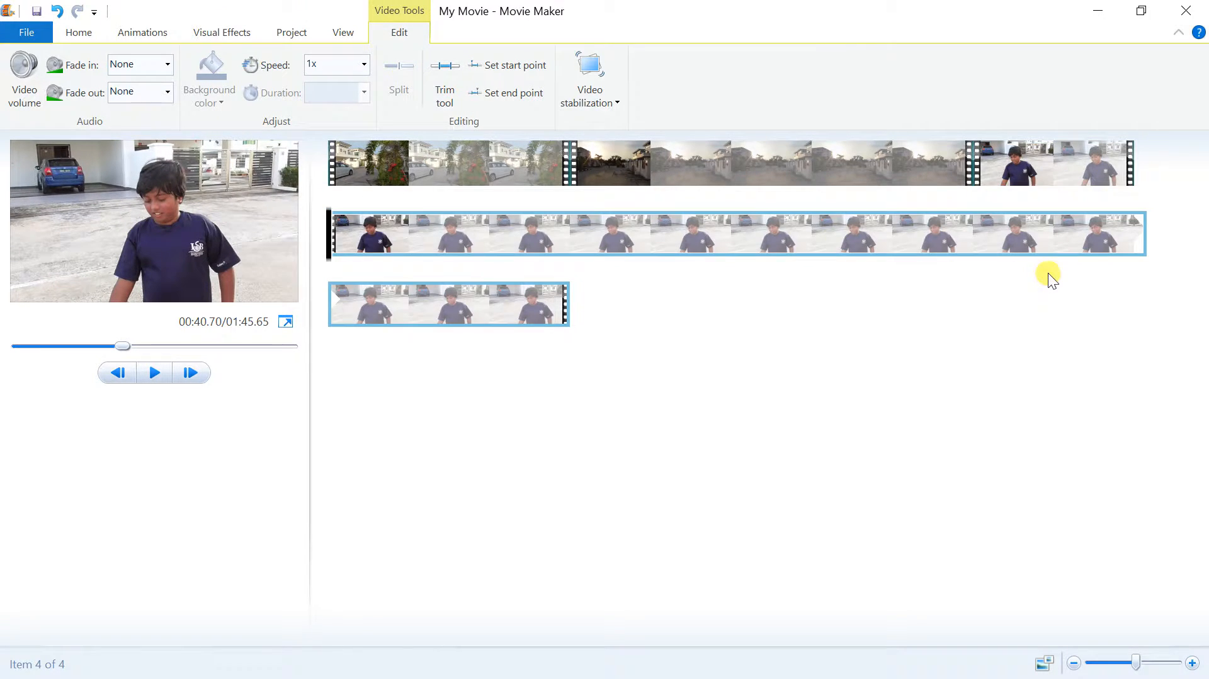
{"action": "left_click", "coordinate": [1025, 170]}
{"action": "key", "text": "Delete"}
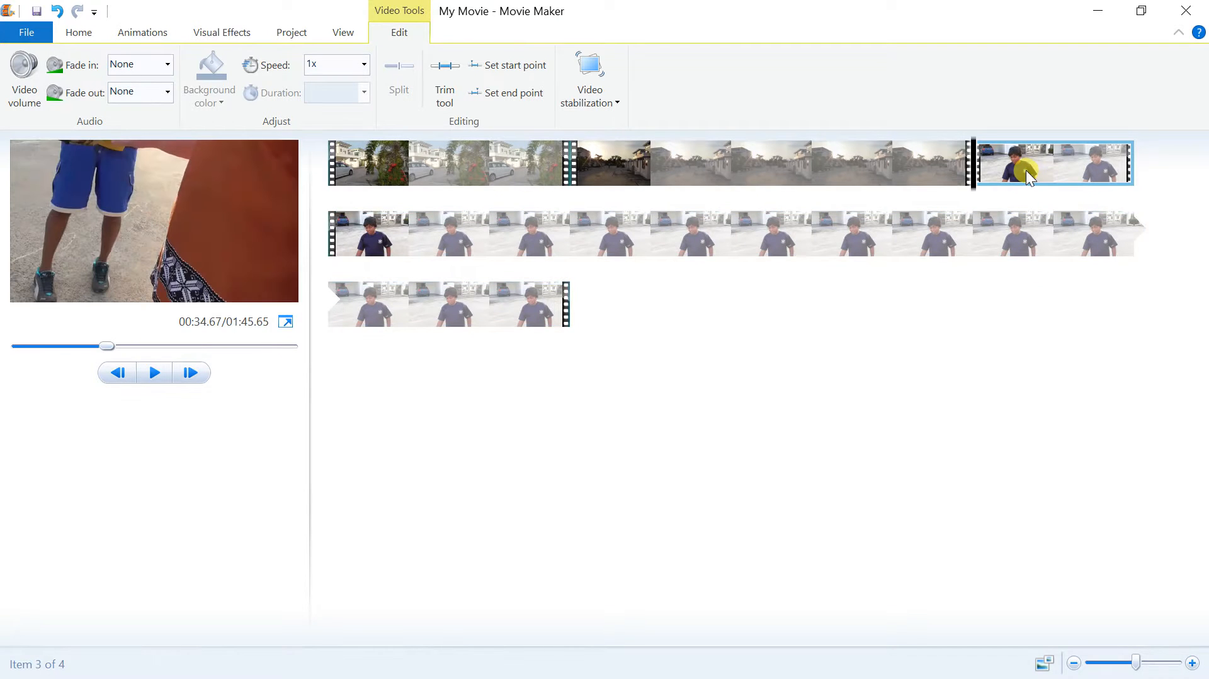
Play the third clip on, split it at 00:51.63 and delete the piece after the split.
{"action": "key", "text": "space"}
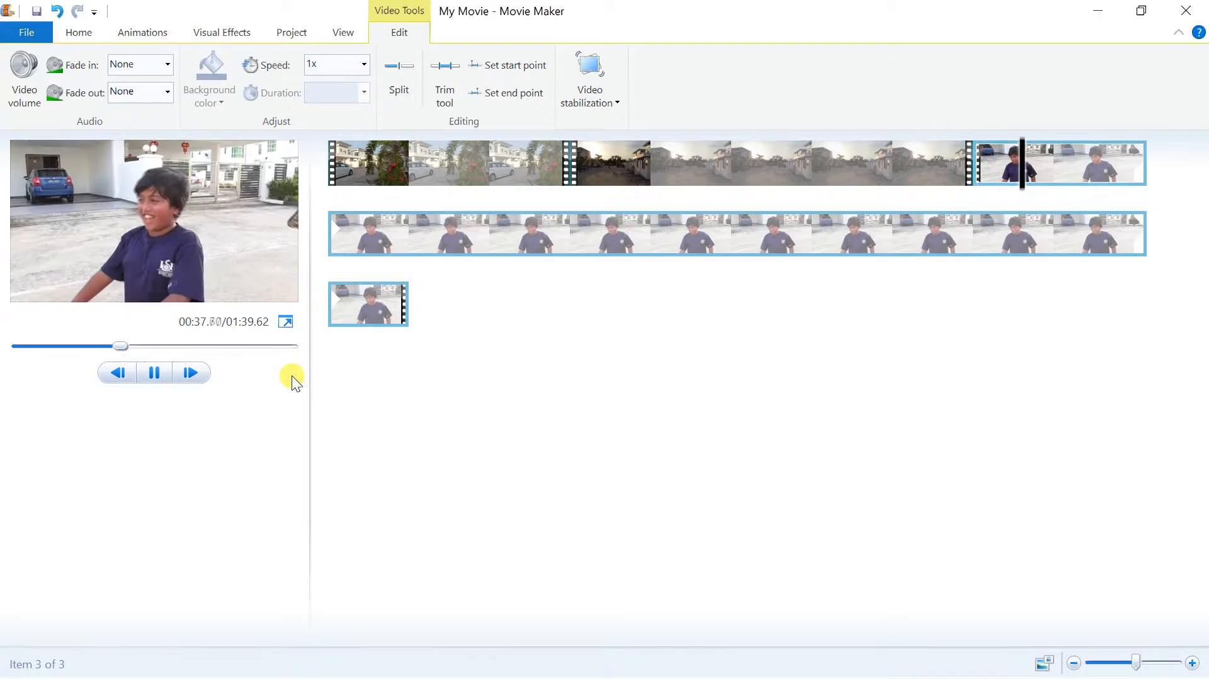
{"action": "left_click", "coordinate": [155, 372]}
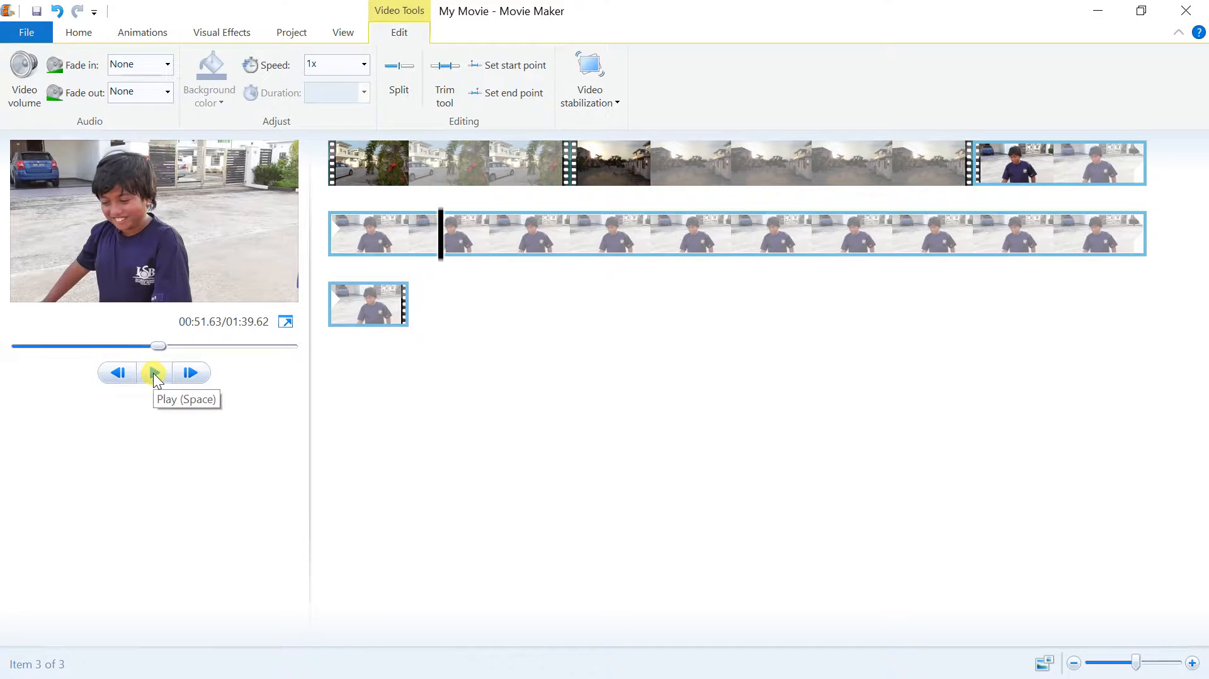
{"action": "left_click", "coordinate": [395, 77]}
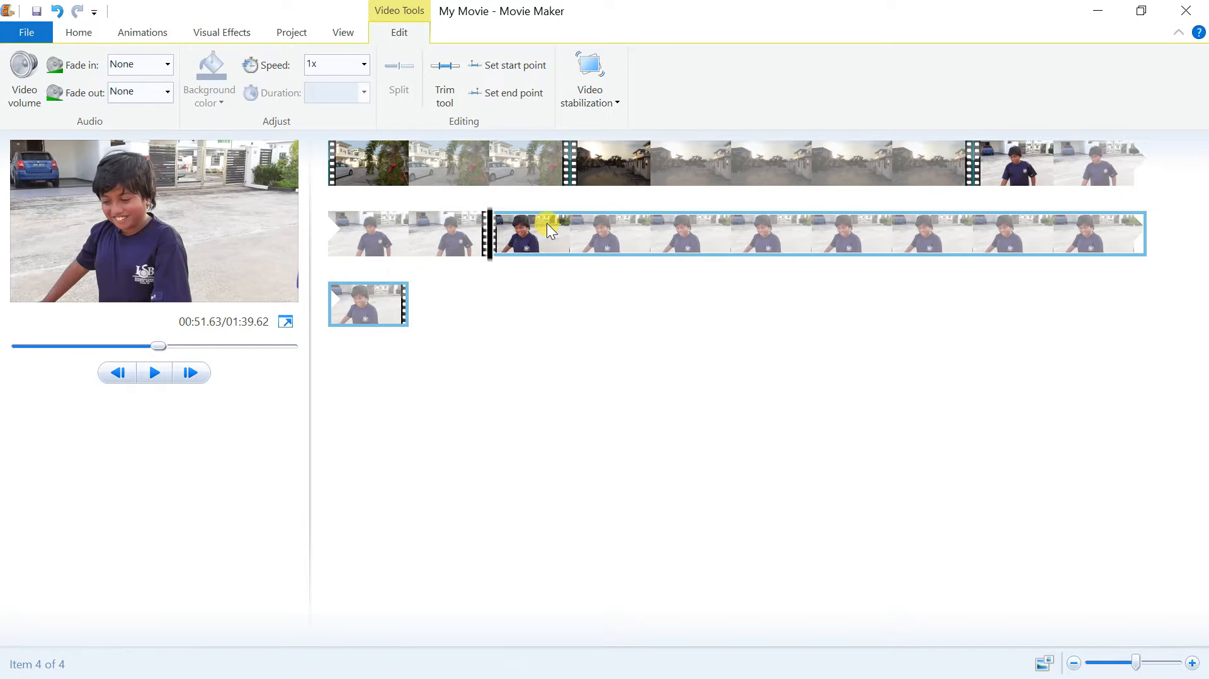
{"action": "key", "text": "Delete"}
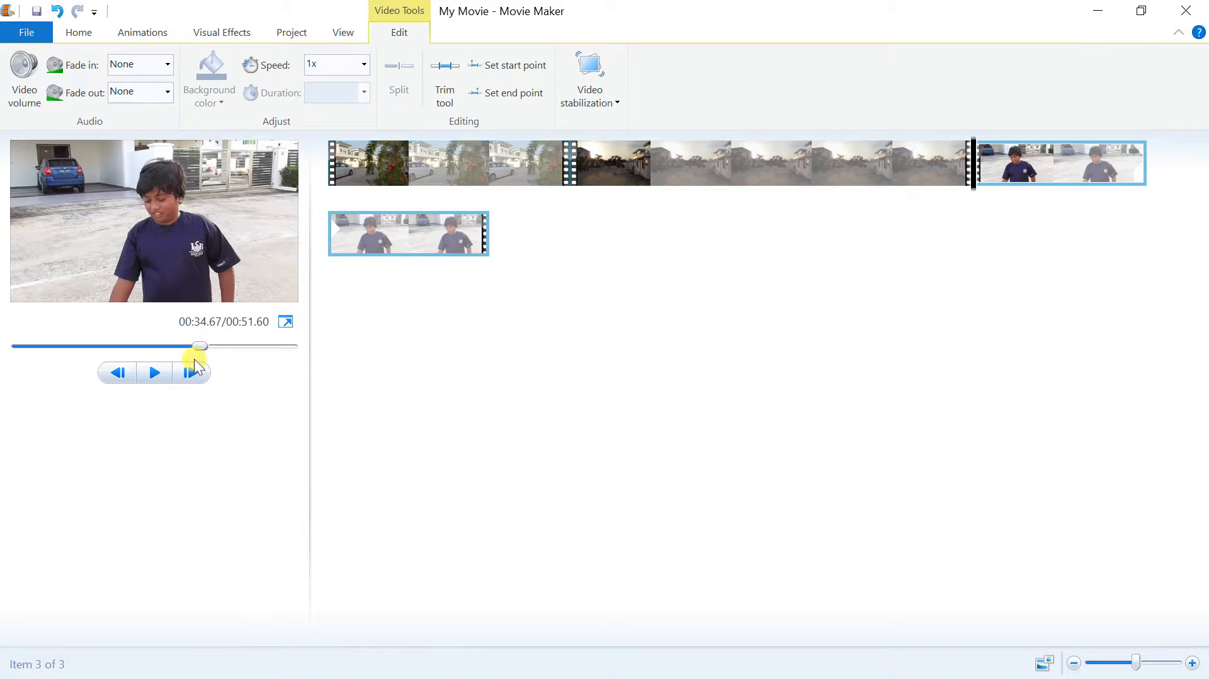
Preview the trimmed movie from its beginning into the third clip to check the cuts.
{"action": "left_click", "coordinate": [118, 370]}
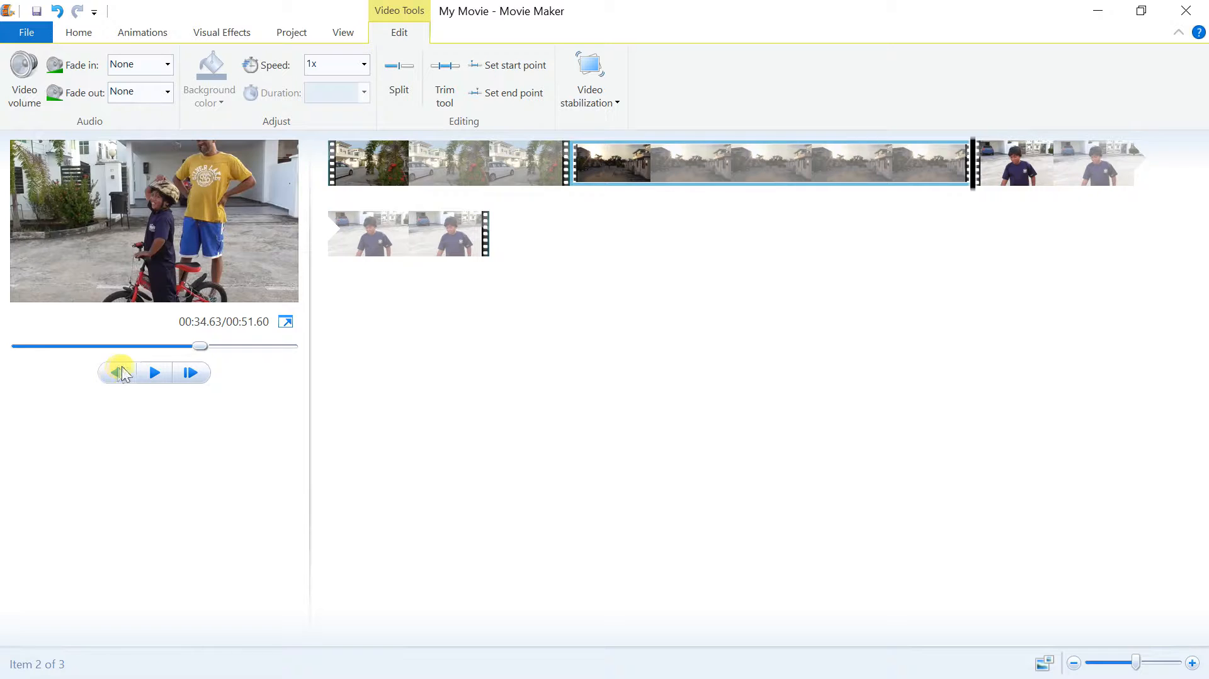
{"action": "left_click", "coordinate": [338, 160]}
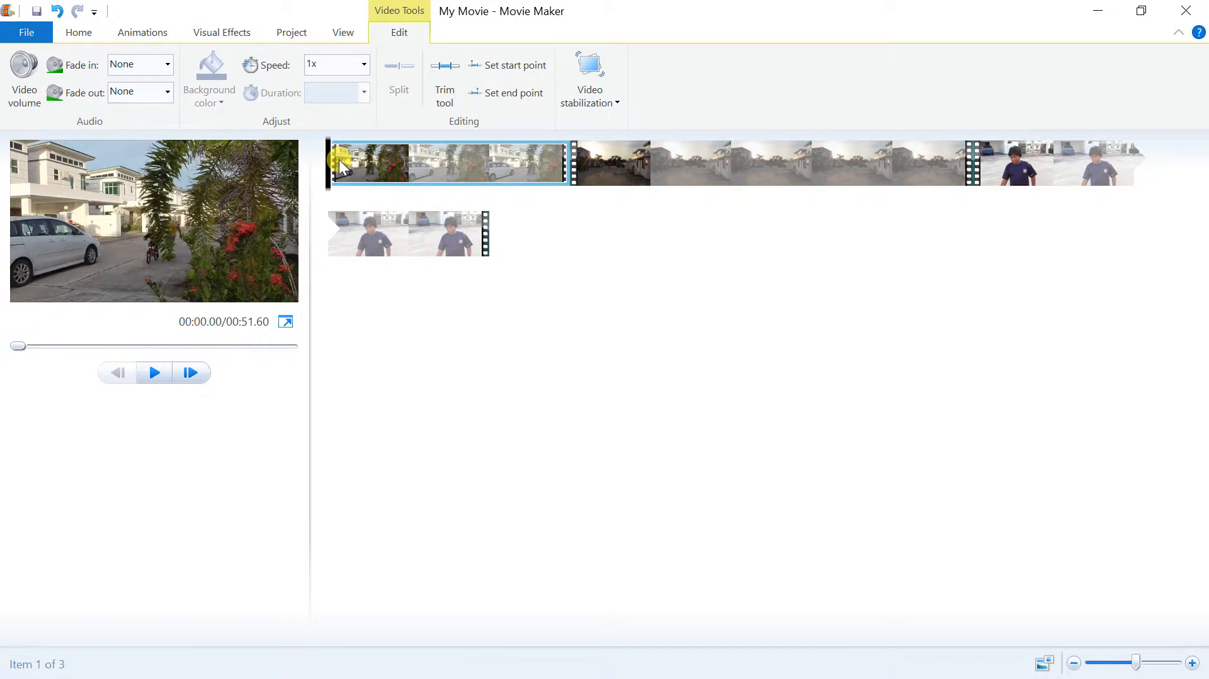
{"action": "key", "text": "space"}
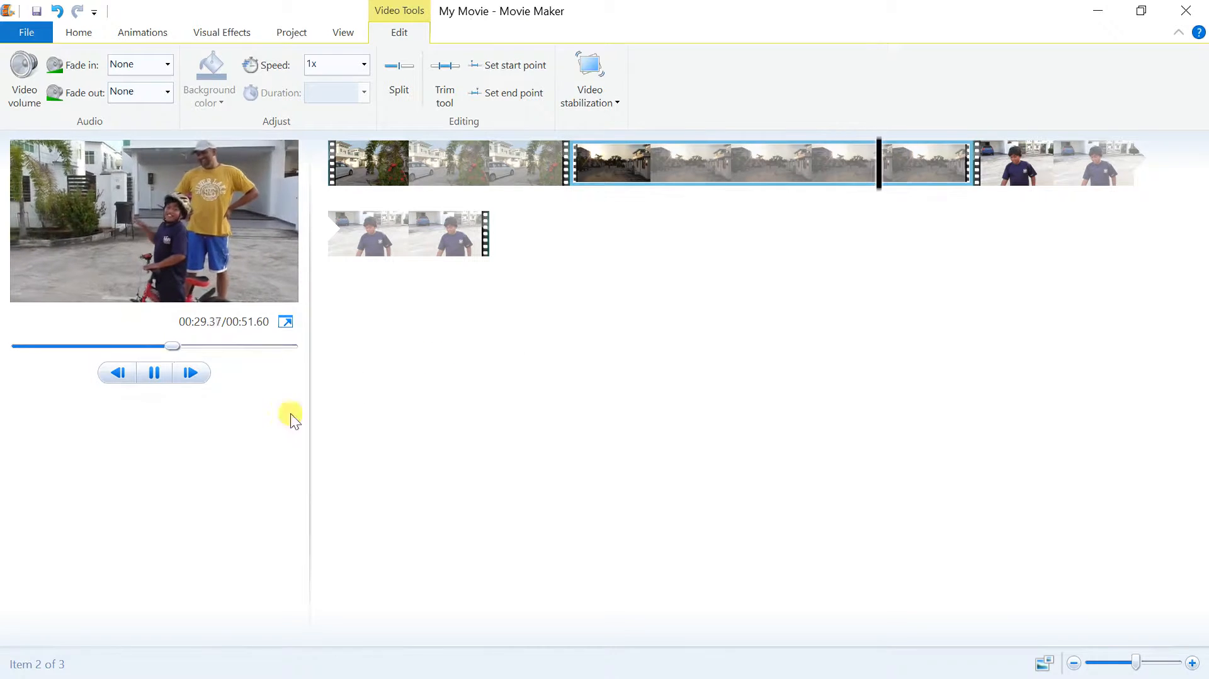
{"action": "left_click", "coordinate": [156, 375]}
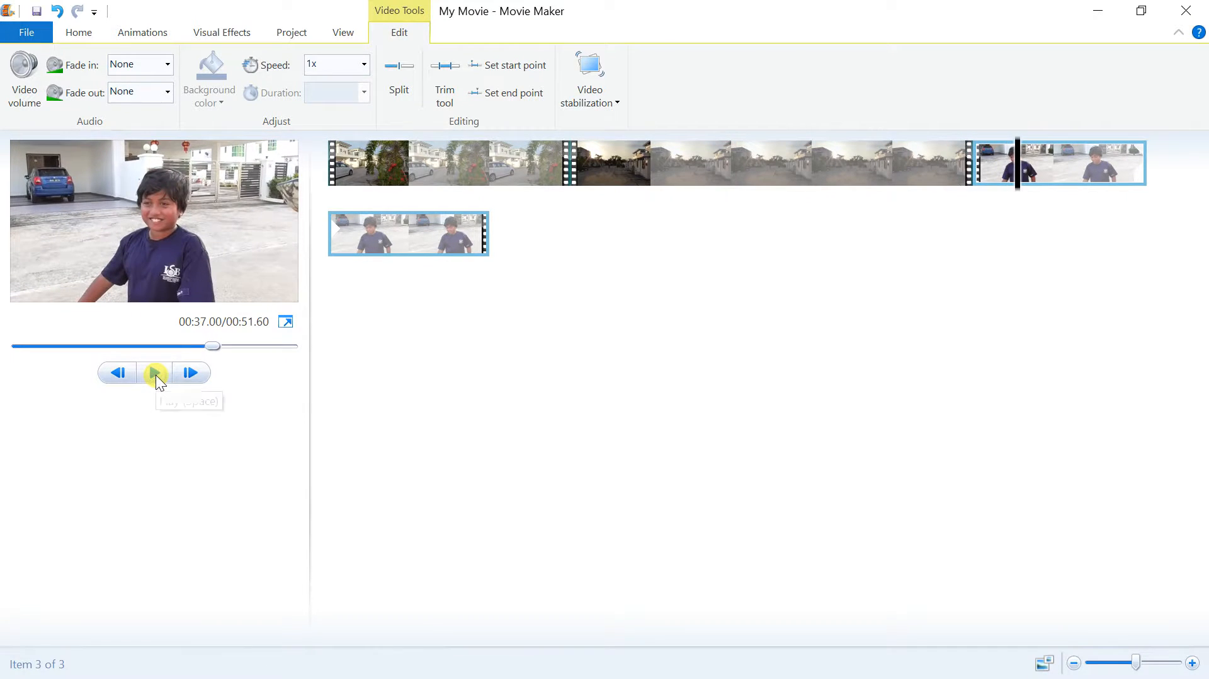
Apply a Crossfade transition to the second clip and set its duration to 2.00 seconds.
{"action": "left_click", "coordinate": [568, 158]}
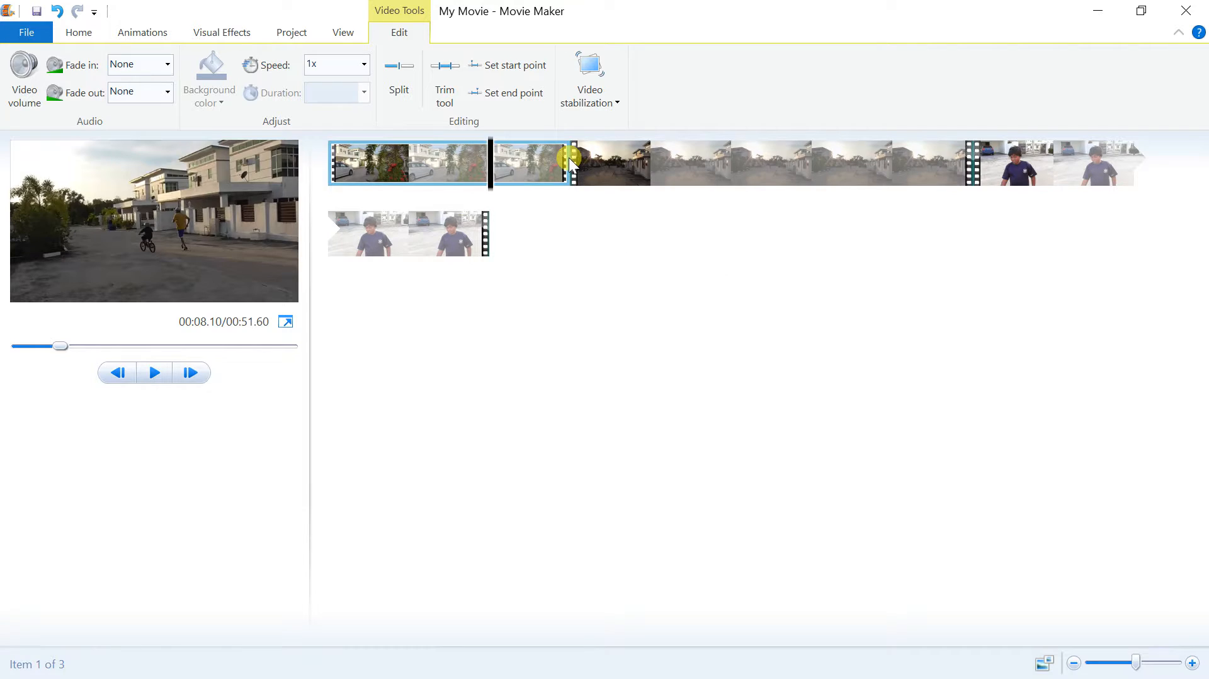
{"action": "left_click", "coordinate": [590, 160]}
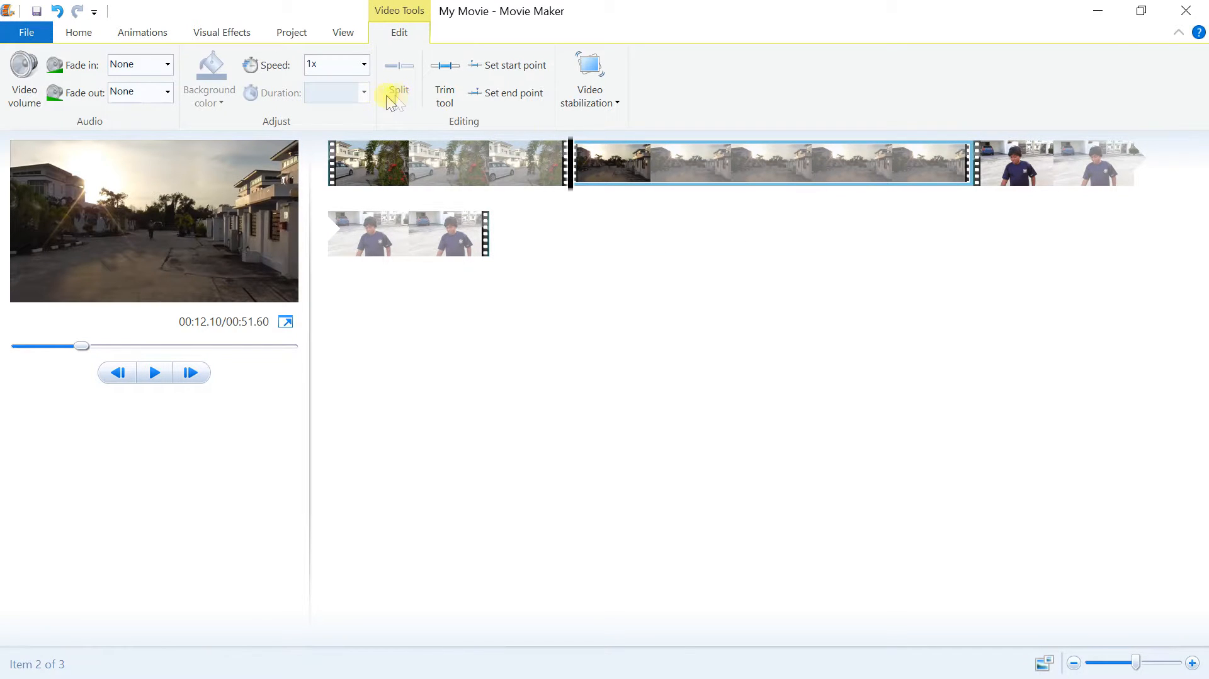
{"action": "left_click", "coordinate": [221, 33]}
{"action": "left_click", "coordinate": [144, 36]}
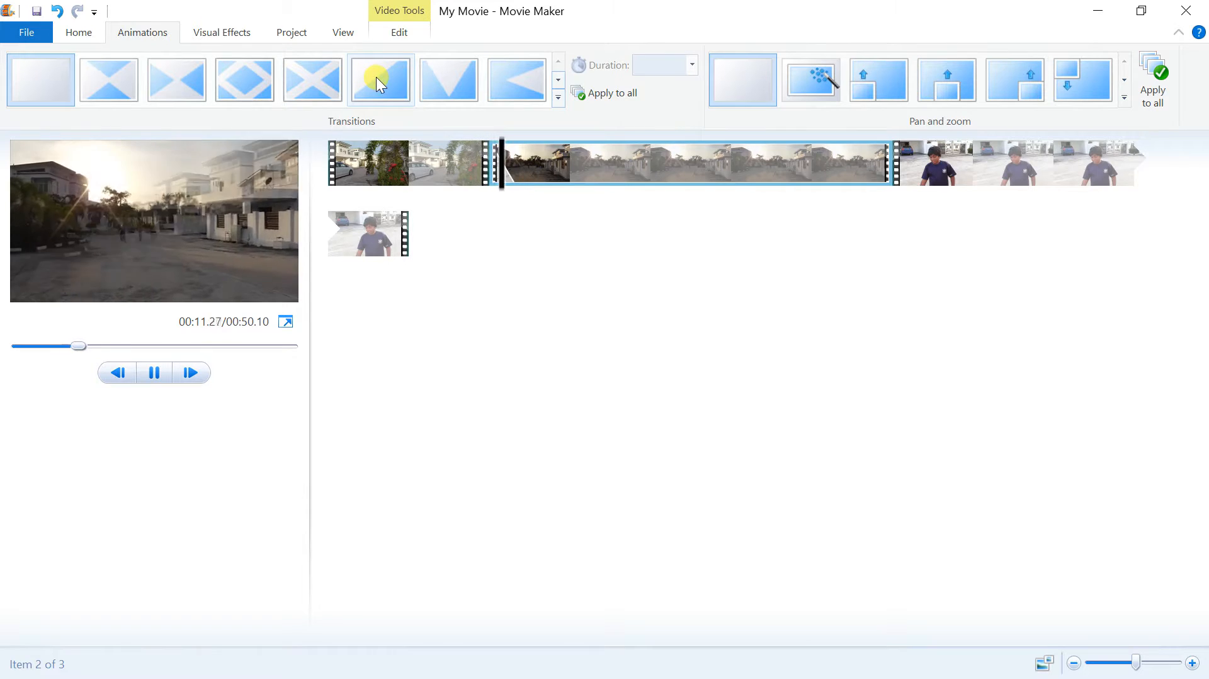
{"action": "left_click", "coordinate": [448, 78]}
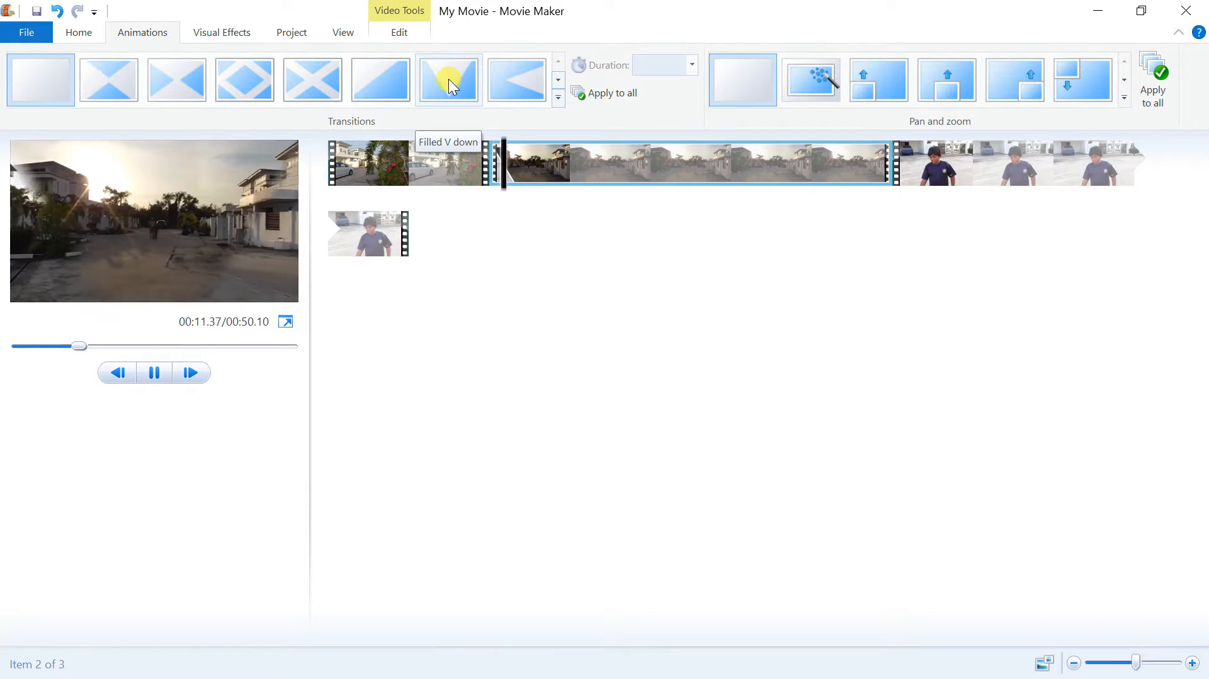
{"action": "left_click", "coordinate": [562, 80]}
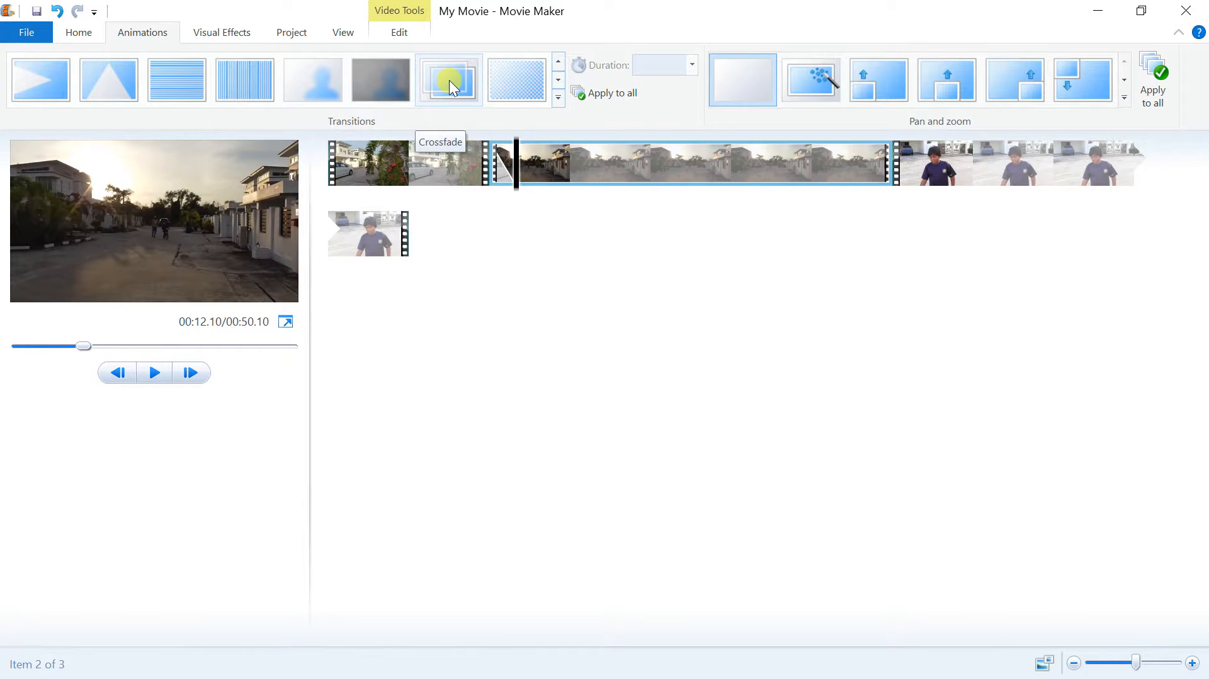
{"action": "left_click", "coordinate": [449, 83]}
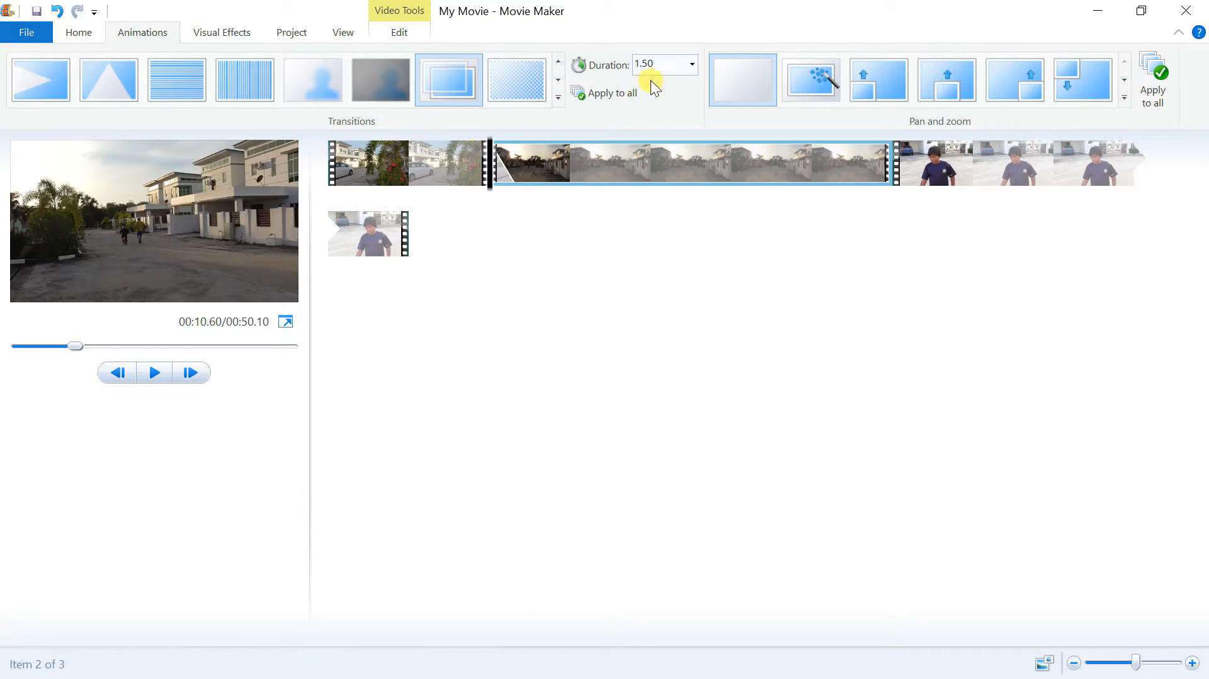
{"action": "left_click", "coordinate": [691, 64]}
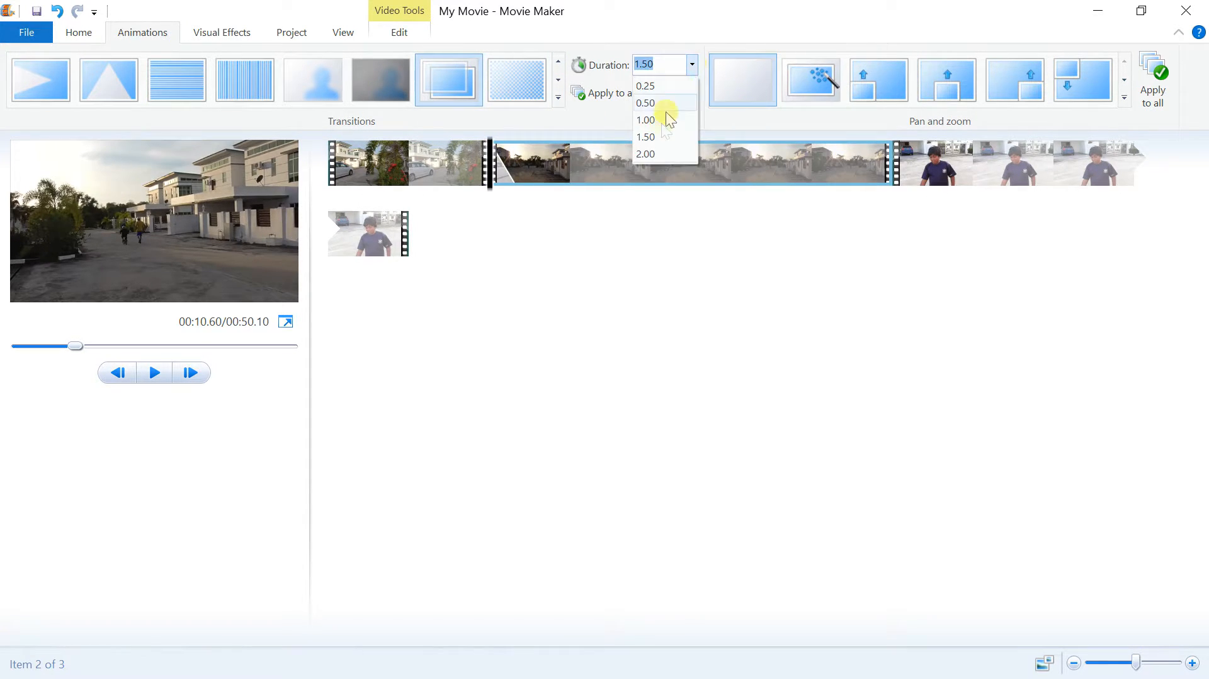
{"action": "left_click", "coordinate": [653, 154]}
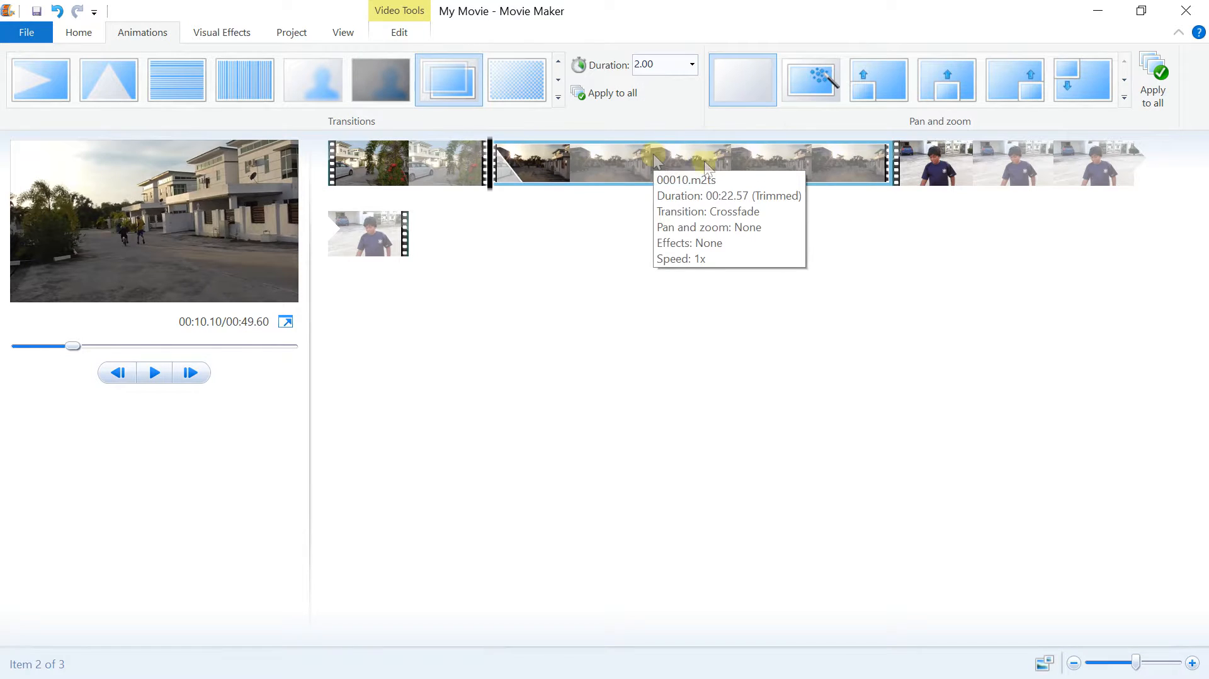
Apply a Crossfade transition with a duration of 2.00 seconds to the third clip.
{"action": "left_click", "coordinate": [891, 156]}
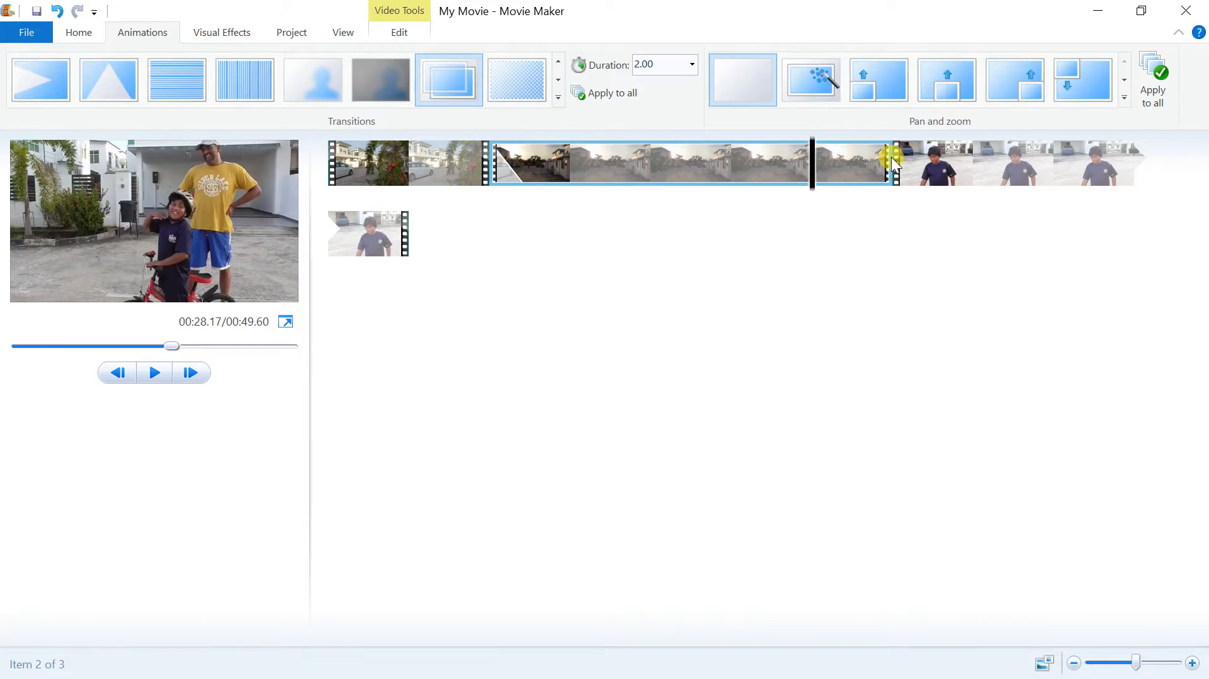
{"action": "left_click", "coordinate": [894, 158]}
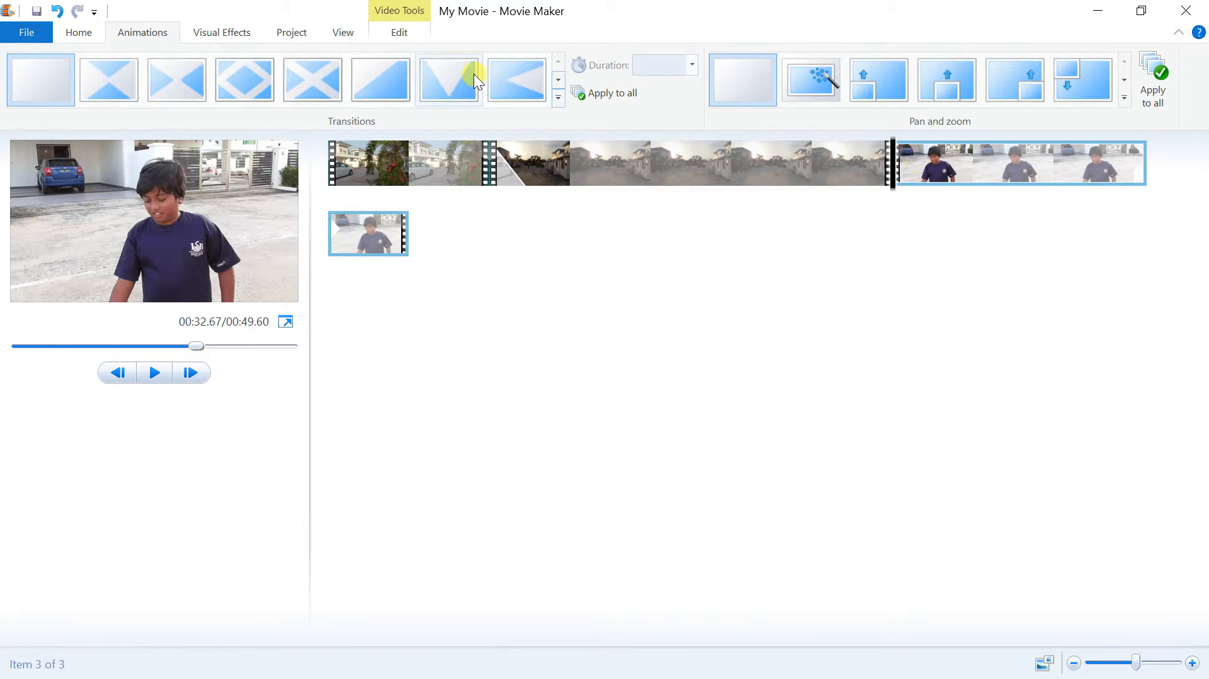
{"action": "left_click", "coordinate": [558, 79]}
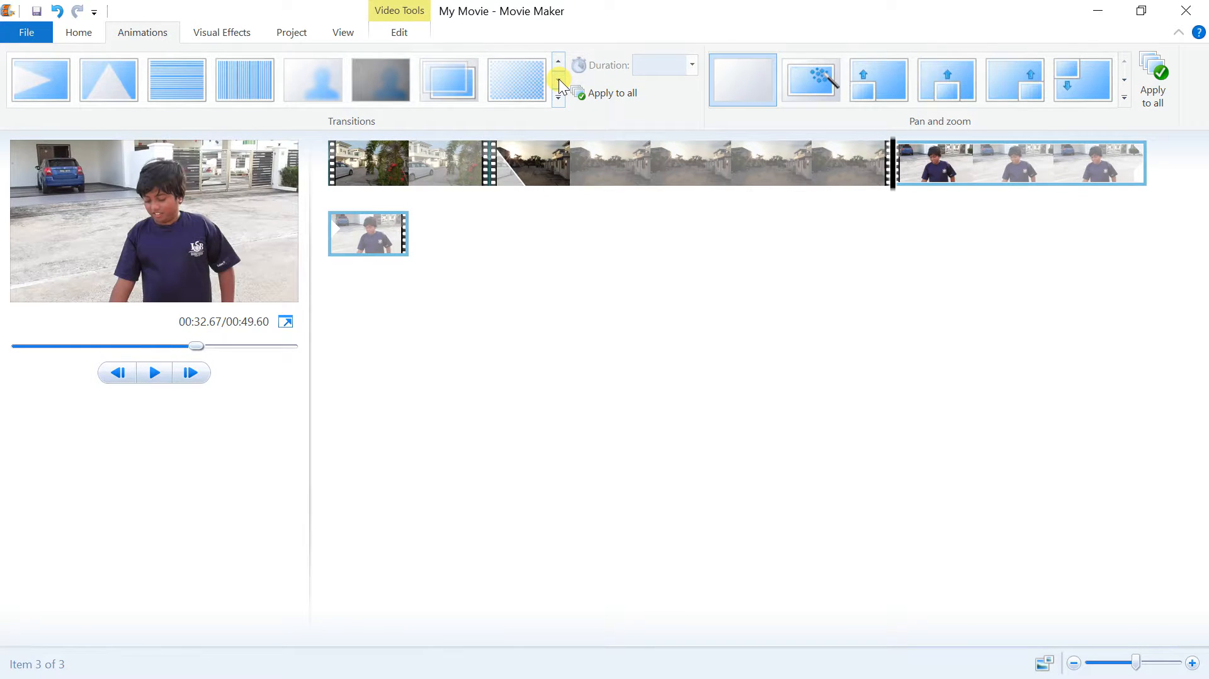
{"action": "left_click", "coordinate": [455, 82]}
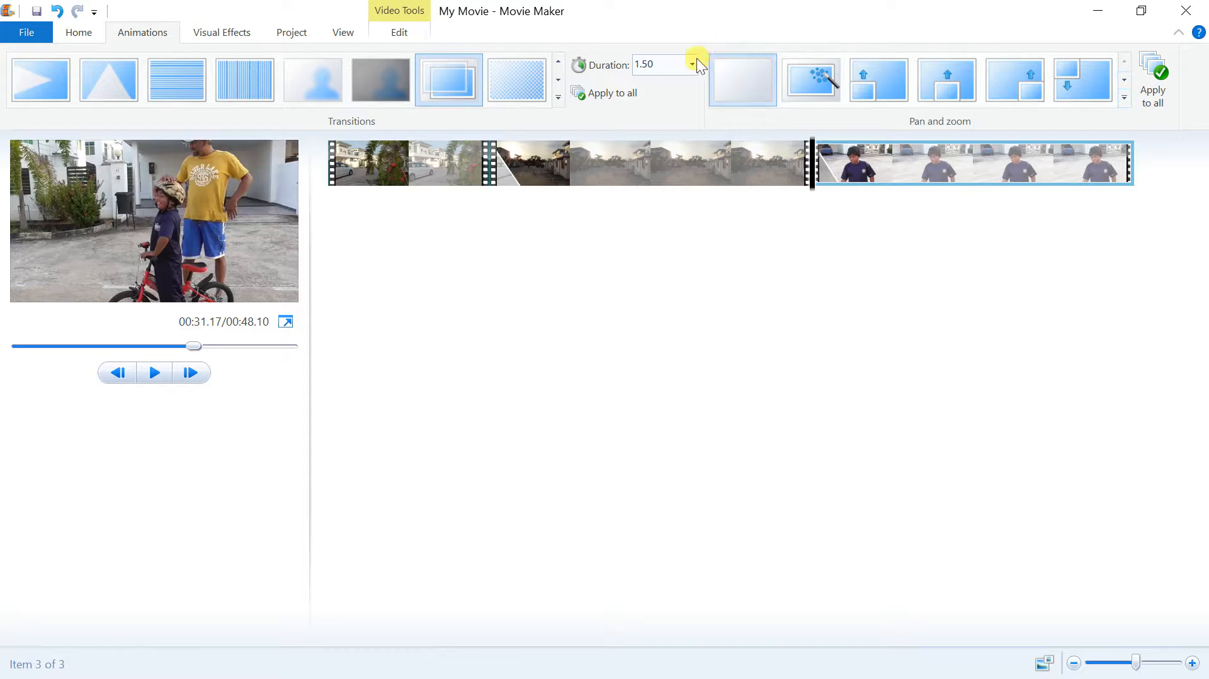
{"action": "left_click", "coordinate": [687, 60]}
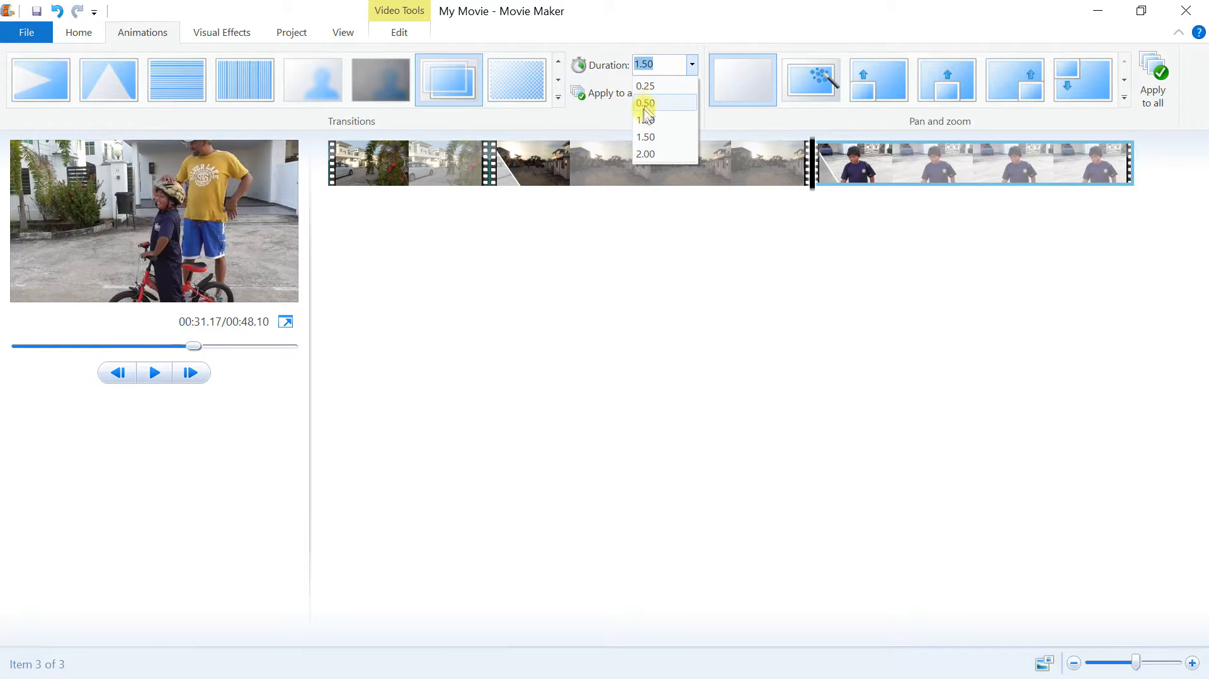
{"action": "left_click", "coordinate": [645, 154]}
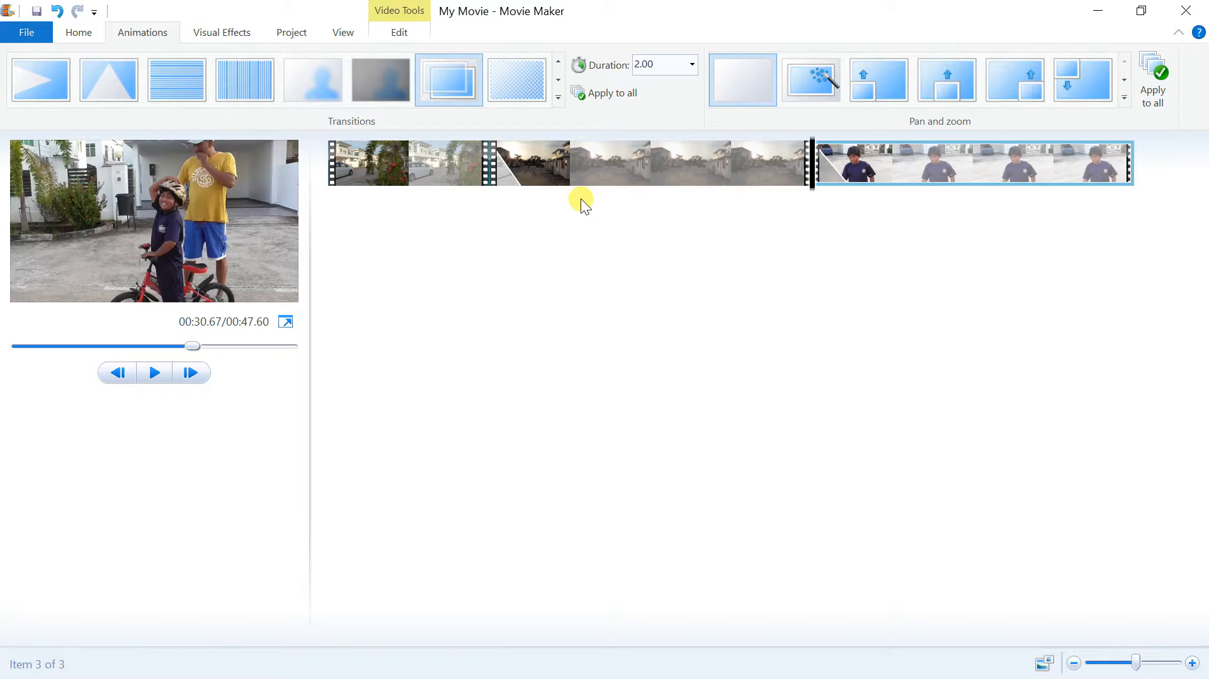
Apply the Crossfade transition to all clips and preview the movie from the beginning.
{"action": "left_click", "coordinate": [592, 94]}
{"action": "left_click", "coordinate": [117, 373]}
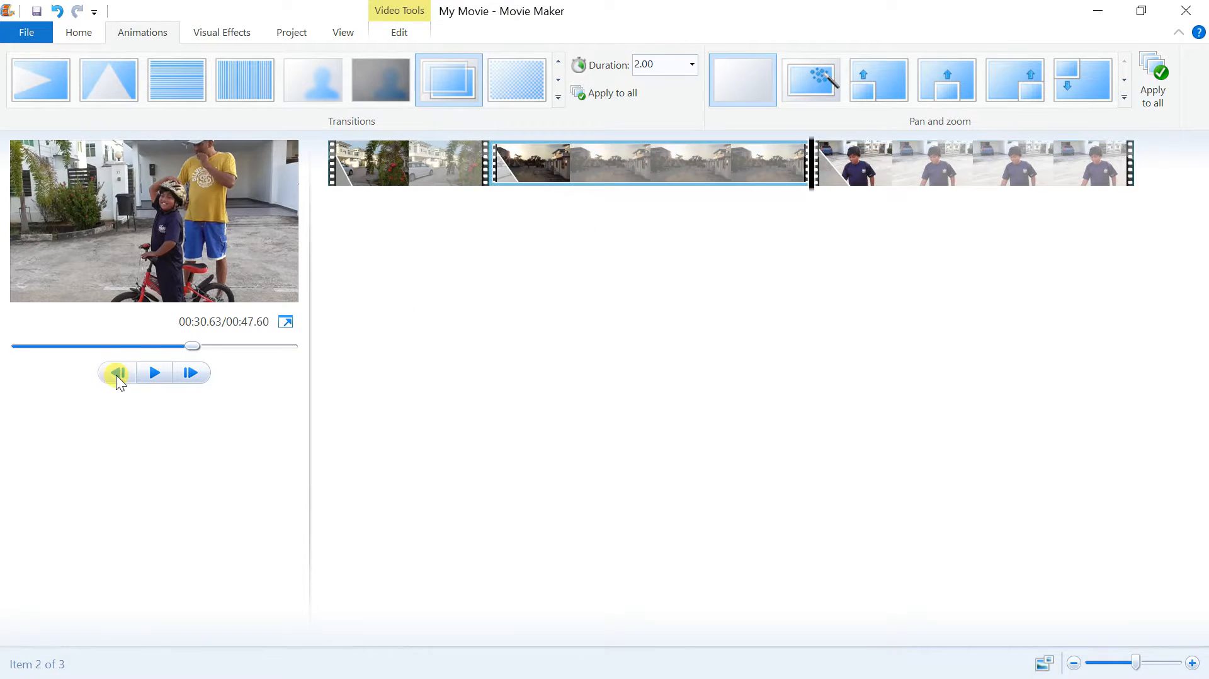
{"action": "left_click", "coordinate": [330, 165]}
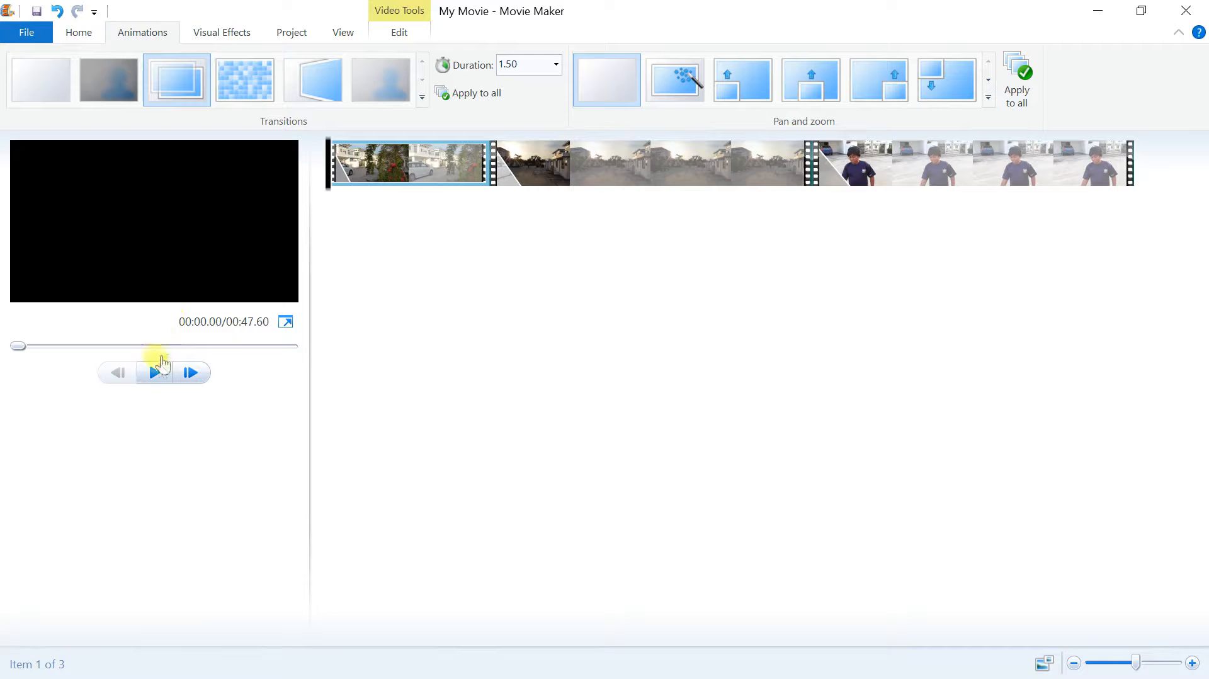
{"action": "left_click", "coordinate": [156, 376]}
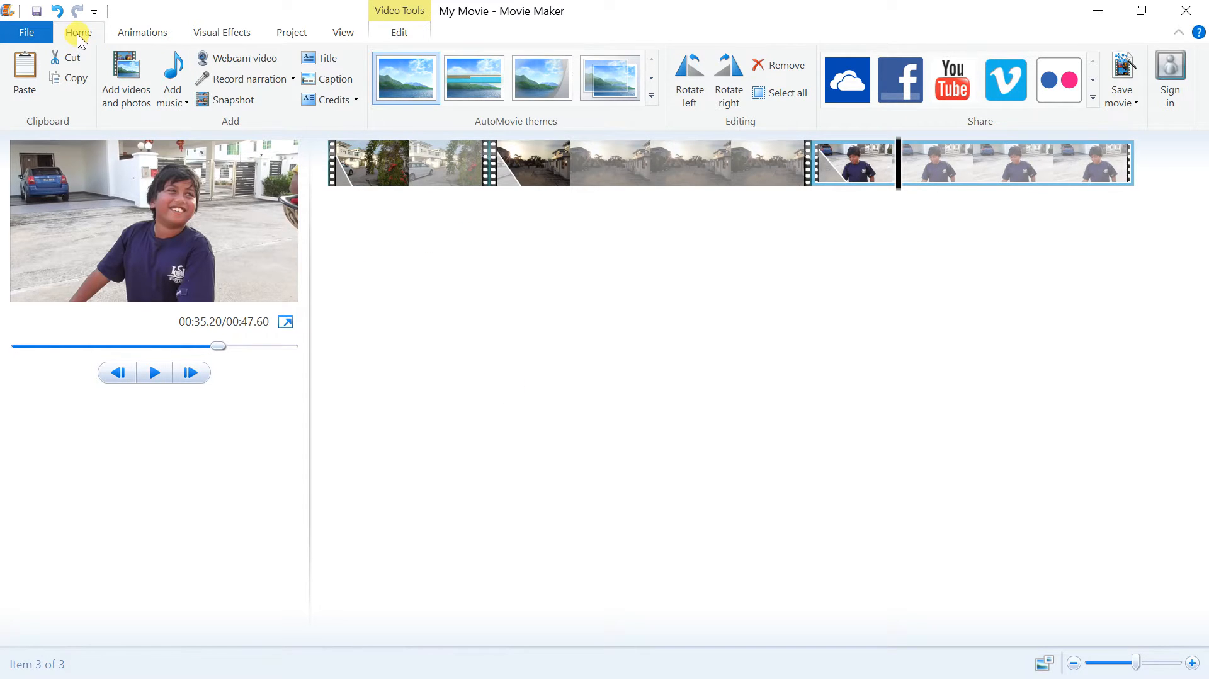
Add a title clip reading the rider's first name followed by "Rides", and move it to the start of the movie.
{"action": "left_click", "coordinate": [329, 58]}
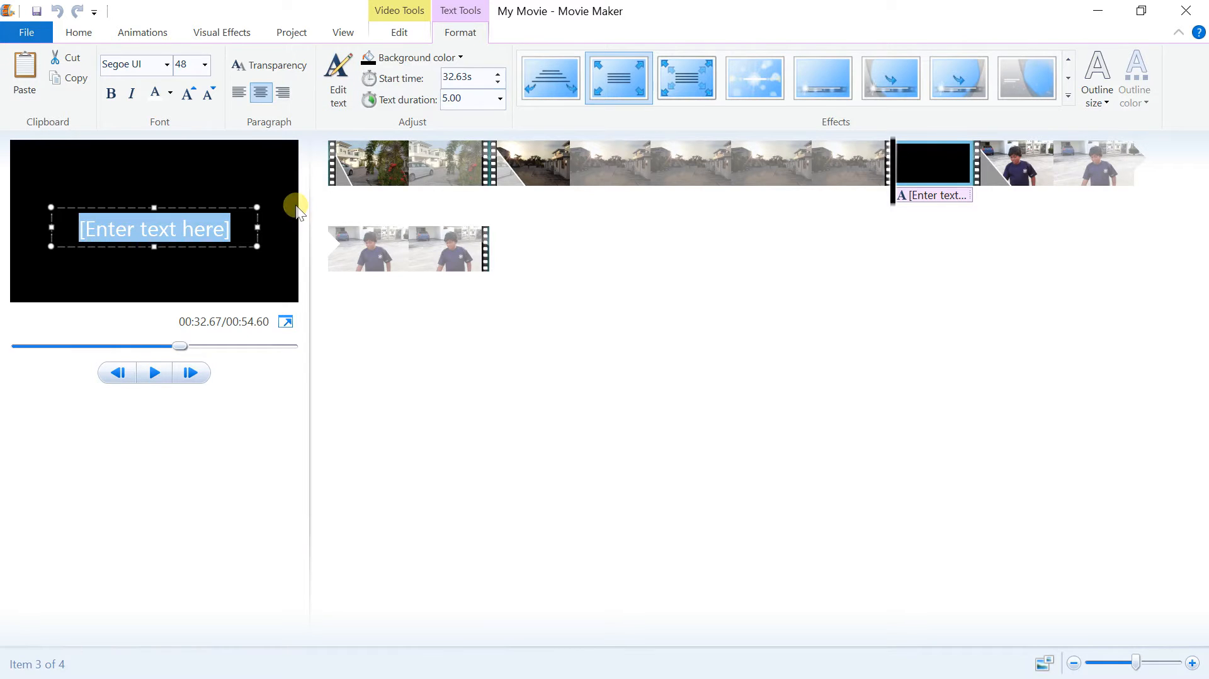
{"action": "type", "text": "Callen rides"}
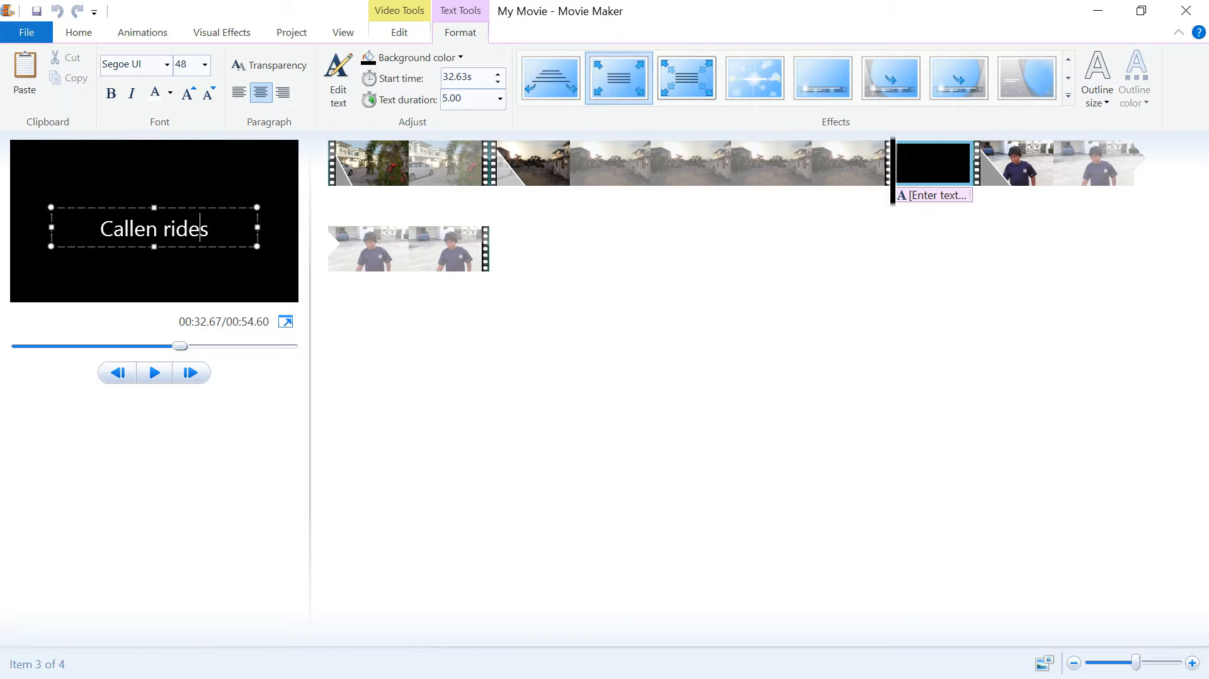
{"action": "key", "text": "BackSpace"}
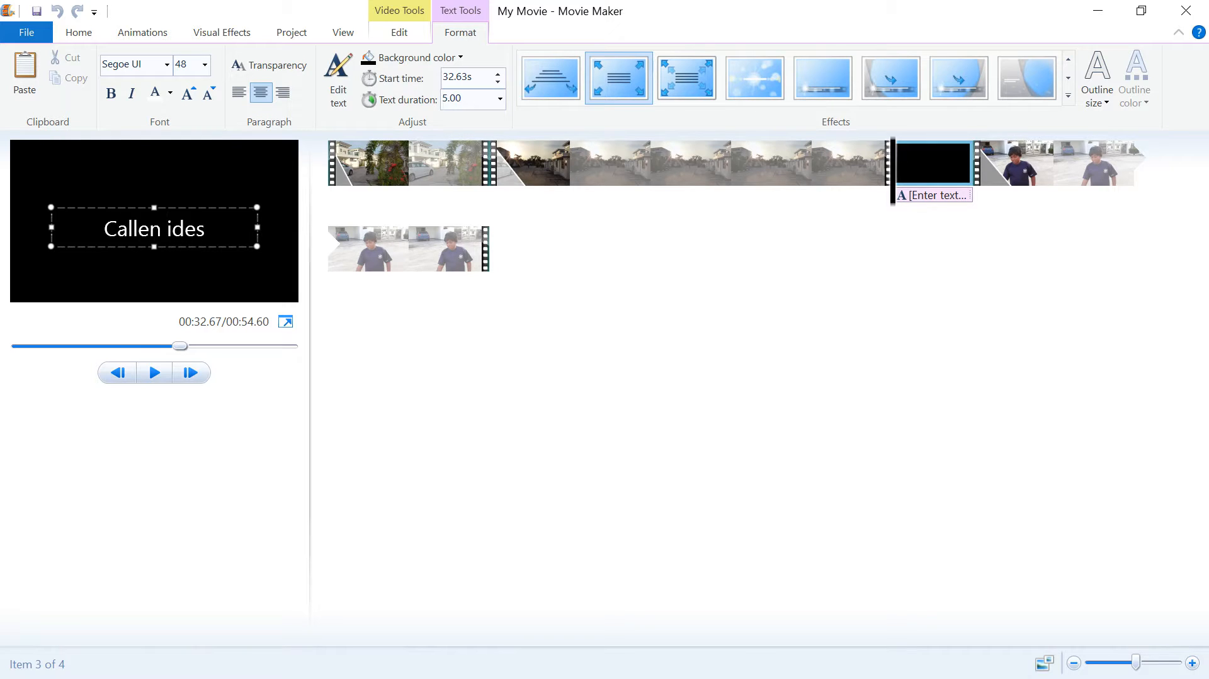
{"action": "type", "text": "R"}
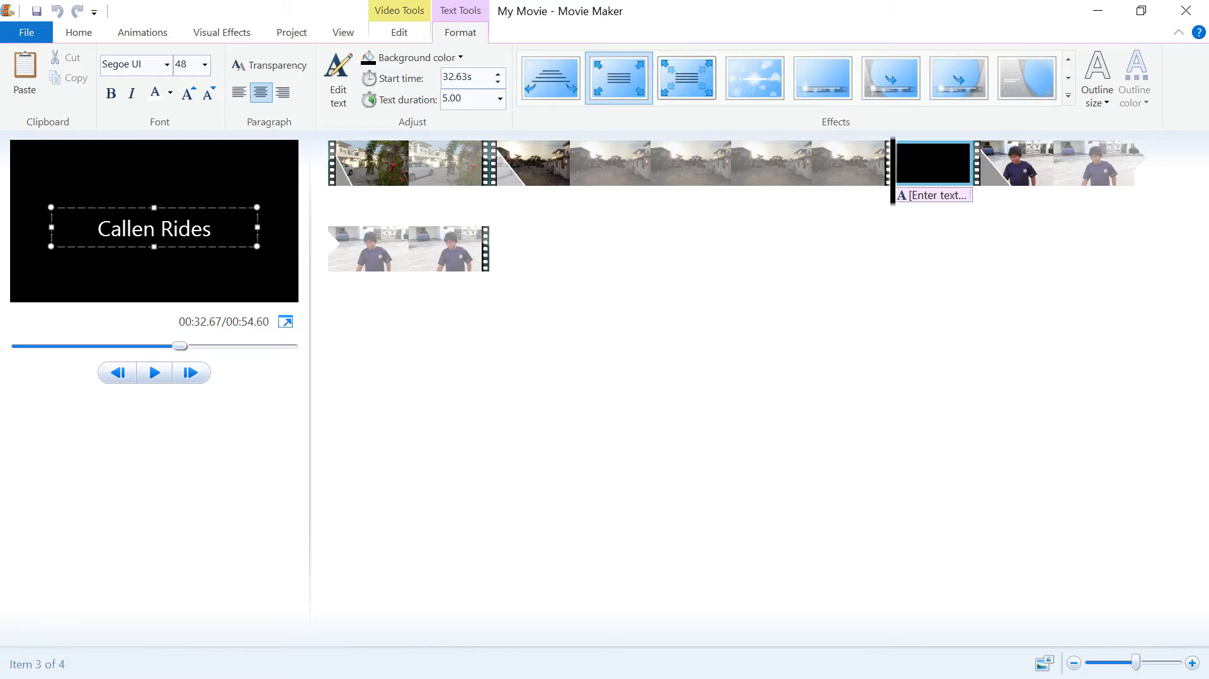
{"action": "left_click", "coordinate": [396, 327]}
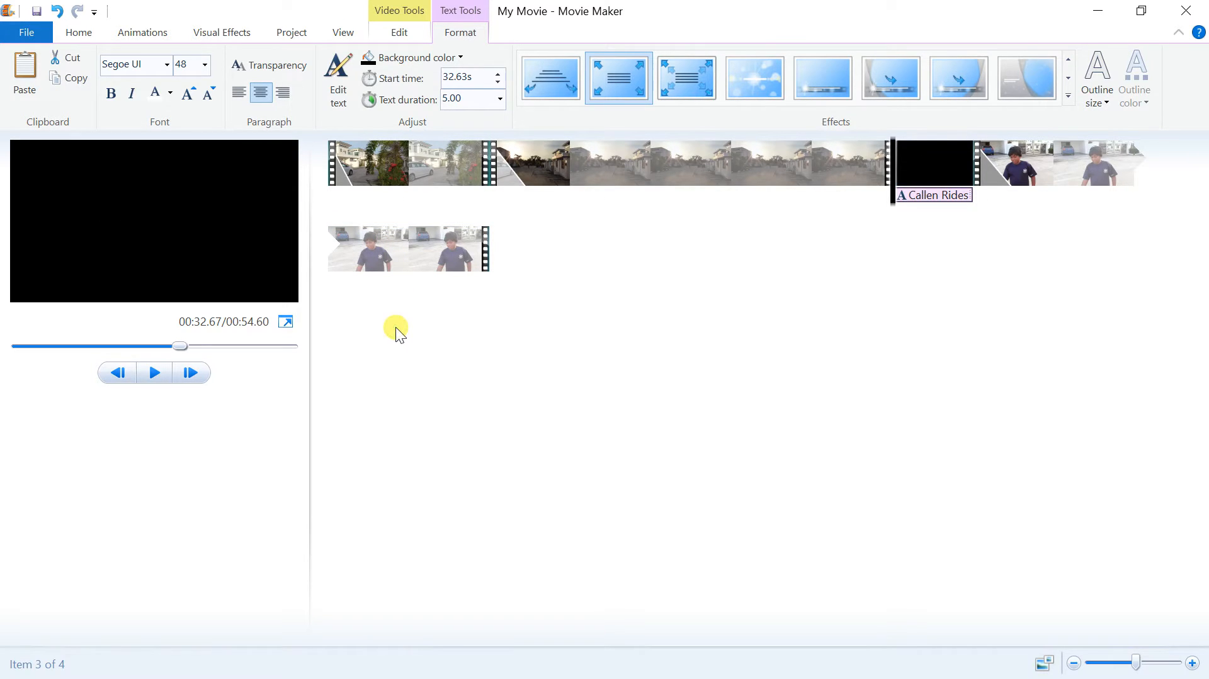
{"action": "left_click_drag", "start_coordinate": [928, 154], "coordinate": [357, 176]}
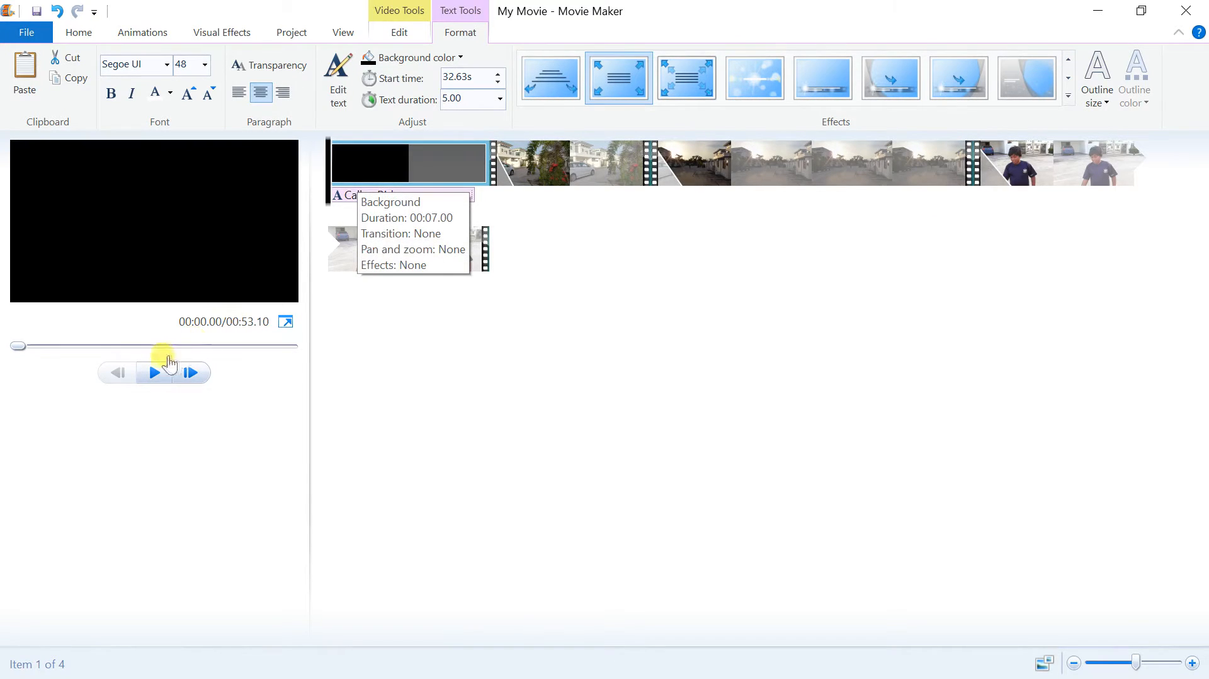
{"action": "left_click", "coordinate": [153, 377]}
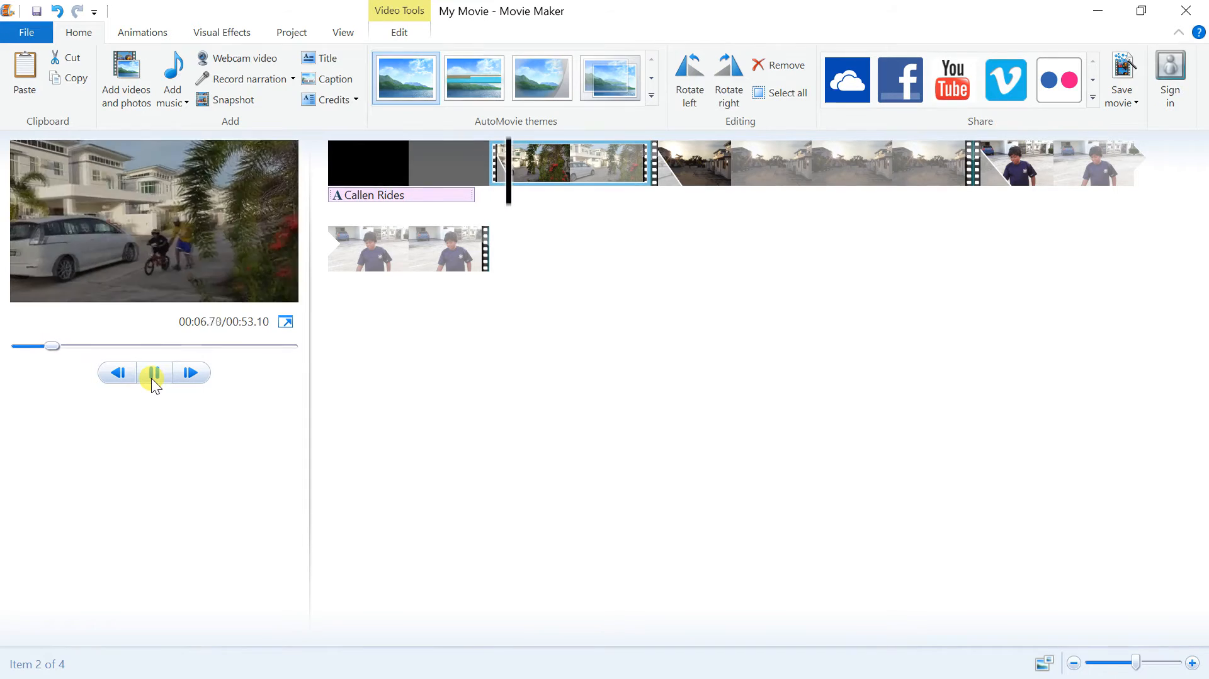
Stop the preview and add a credits clip after the last clip, with the line "Starring" followed by the rider's first name.
{"action": "left_click", "coordinate": [153, 375]}
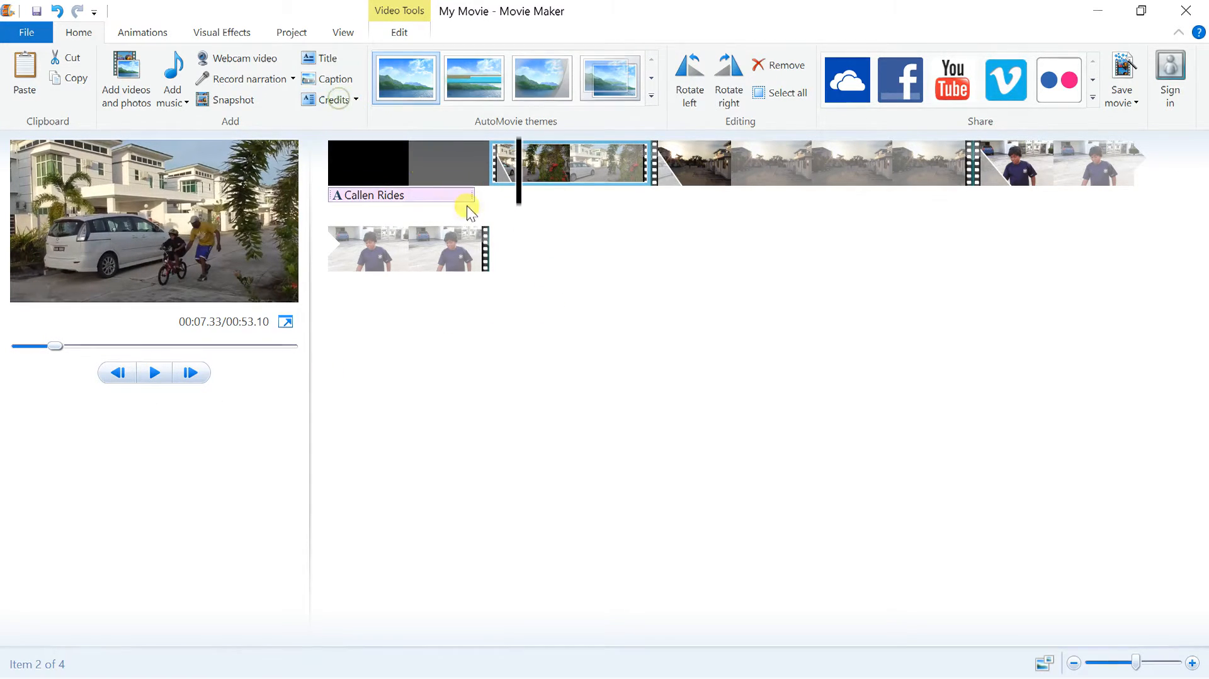
{"action": "left_click", "coordinate": [486, 254]}
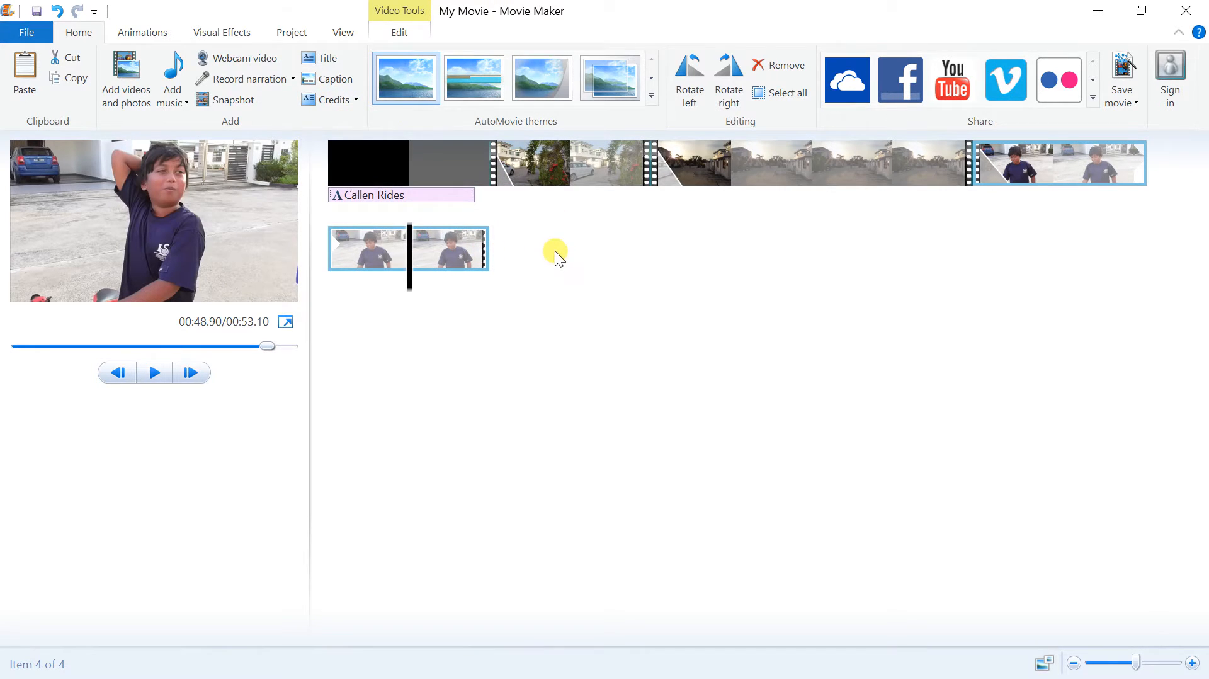
{"action": "left_click", "coordinate": [334, 100]}
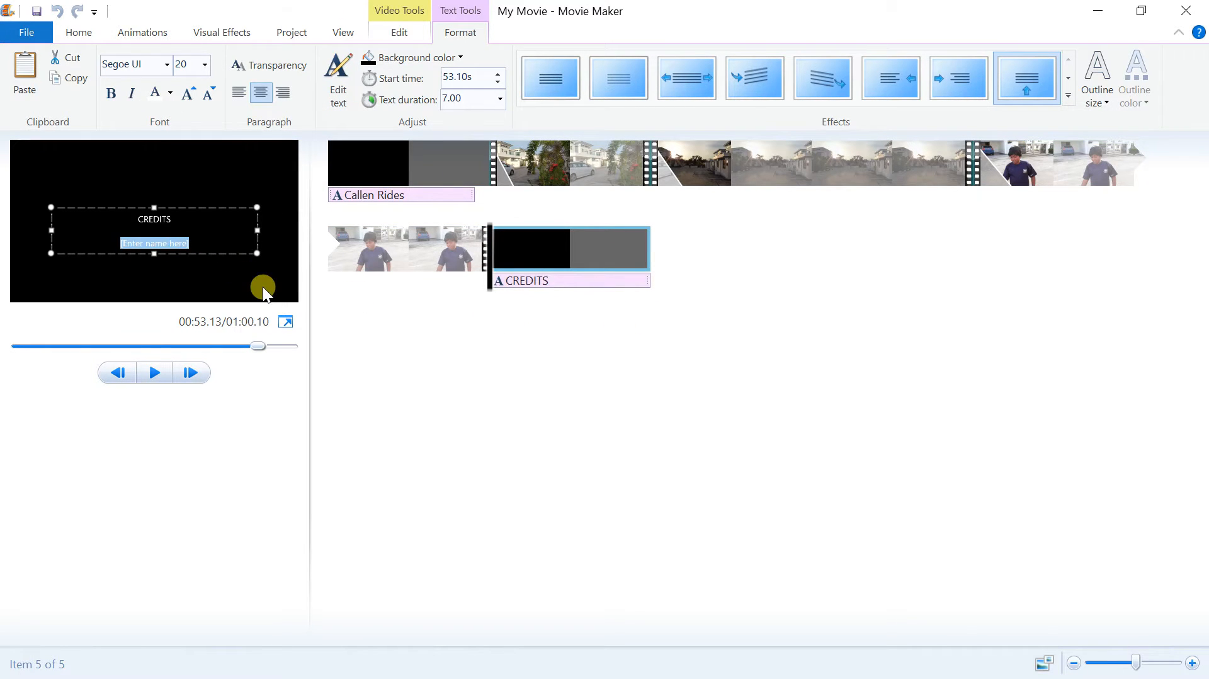
{"action": "type", "text": "Star"}
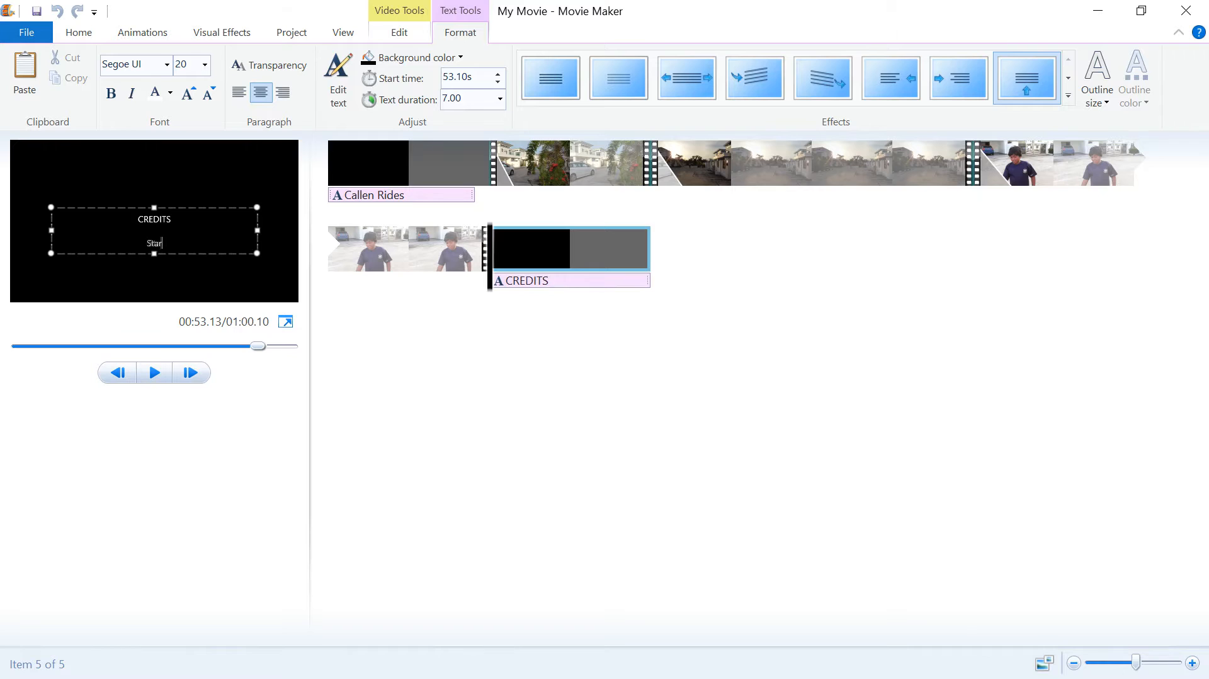
{"action": "type", "text": "ring Callen"}
{"action": "key", "text": "Return"}
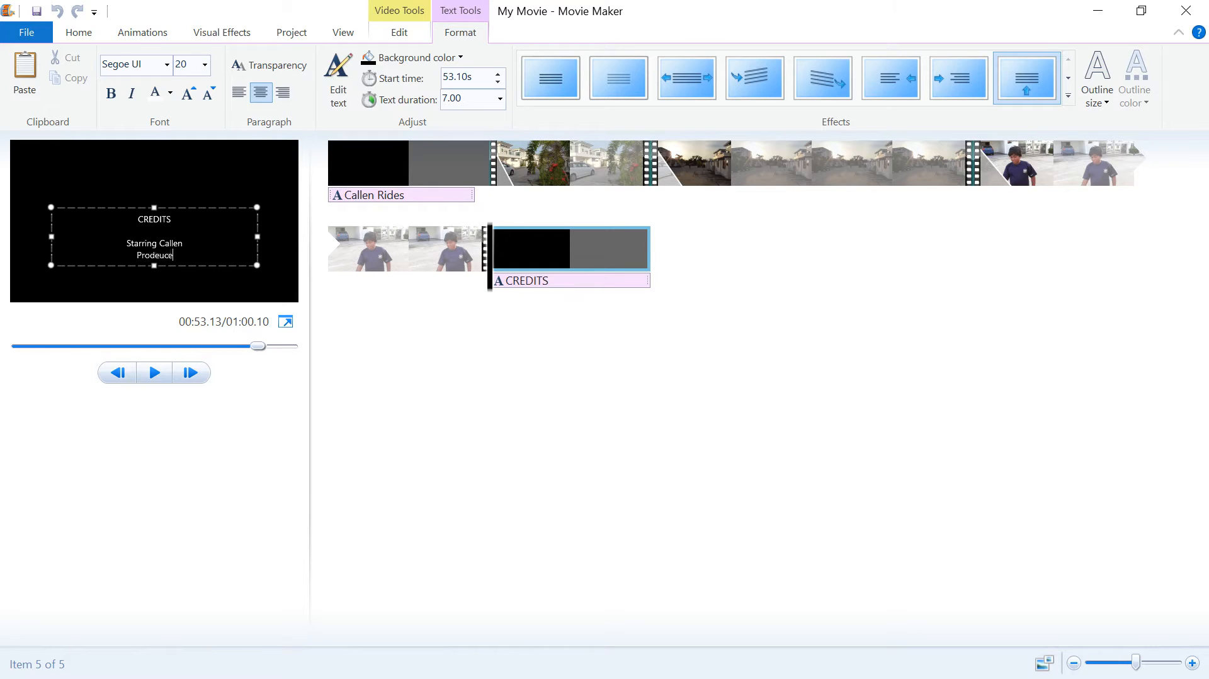
Add the credit lines "Prodeucer" and "Camera Man", each followed by that person's first name, and preview the credits.
{"action": "type", "text": "Prodeucer"}
{"action": "key", "text": "Return"}
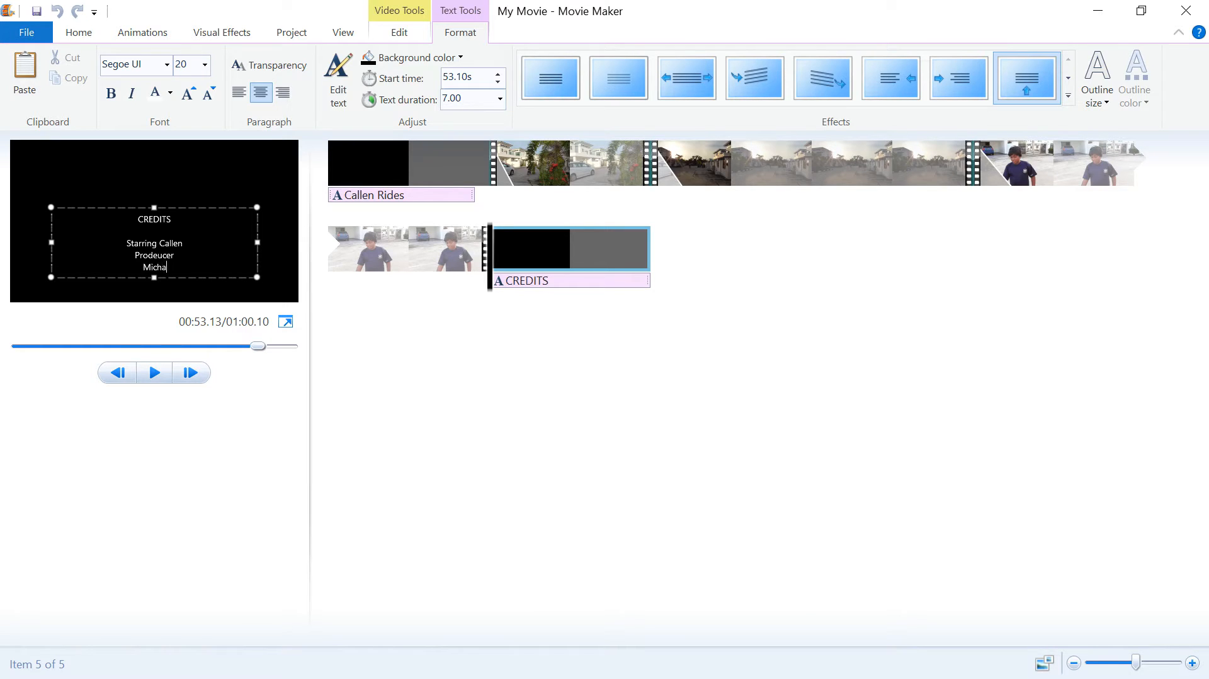
{"action": "type", "text": "Michael"}
{"action": "key", "text": "Return"}
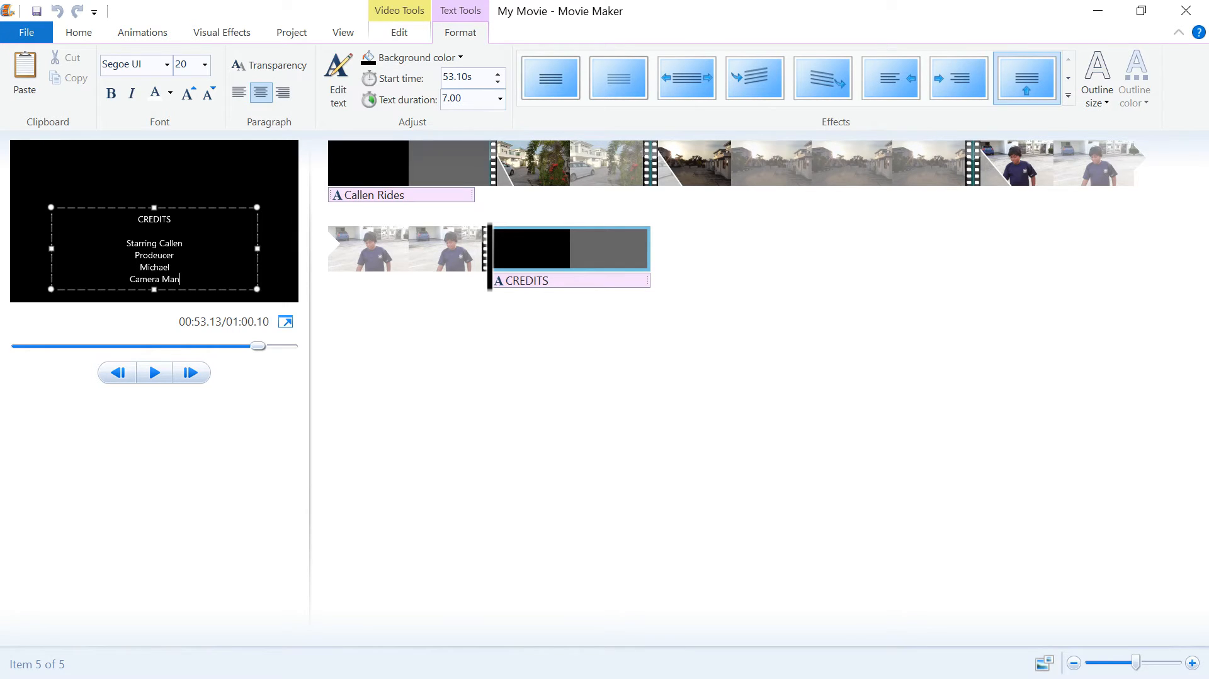
{"action": "type", "text": "Camera Man"}
{"action": "key", "text": "Return"}
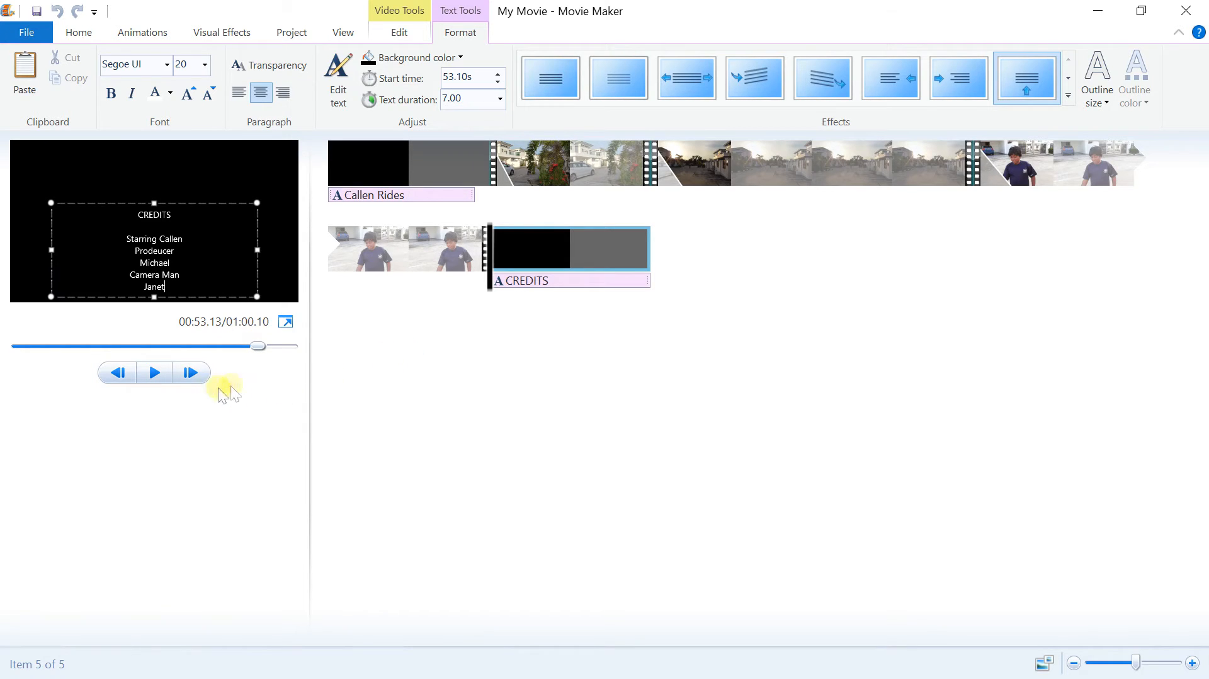
{"action": "left_click", "coordinate": [153, 373]}
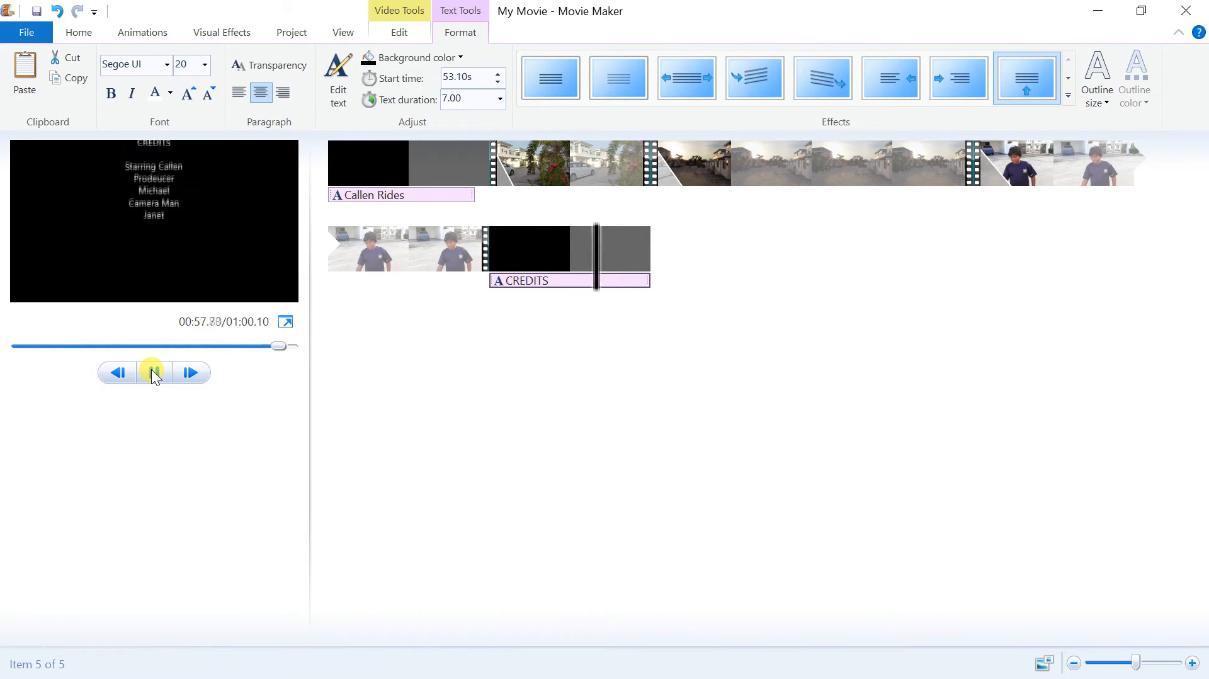
{"action": "left_click", "coordinate": [648, 470]}
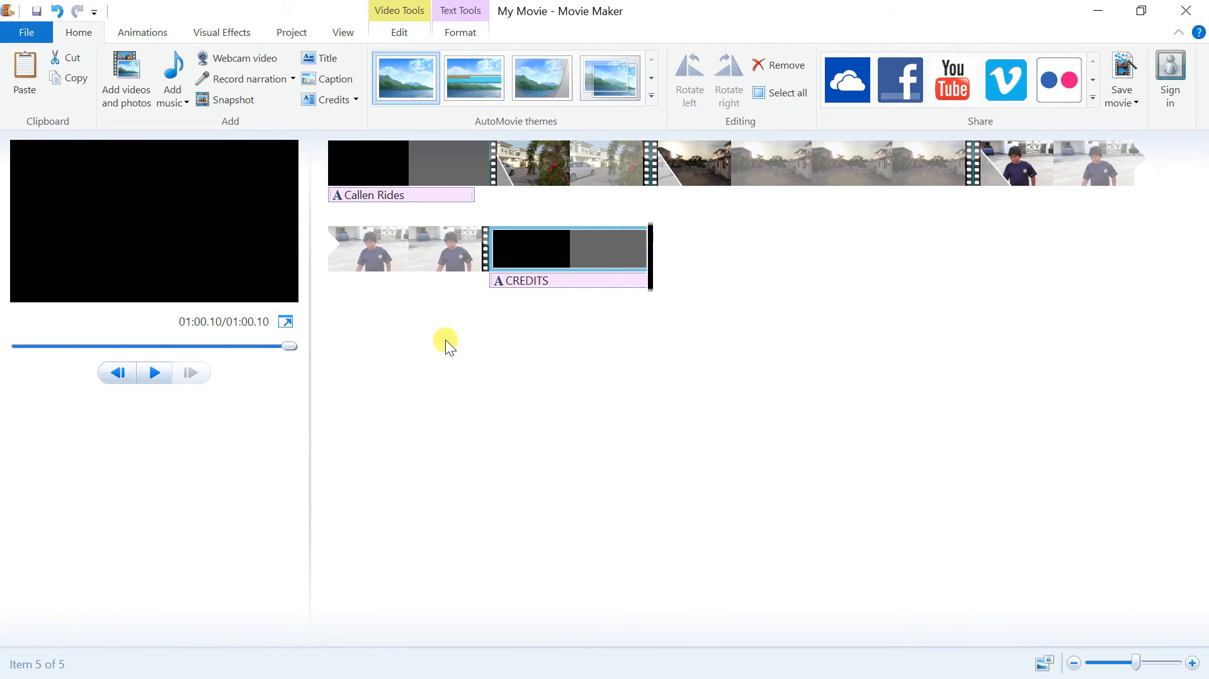
Start saving the movie with the high-definition display setting.
{"action": "left_click", "coordinate": [27, 32]}
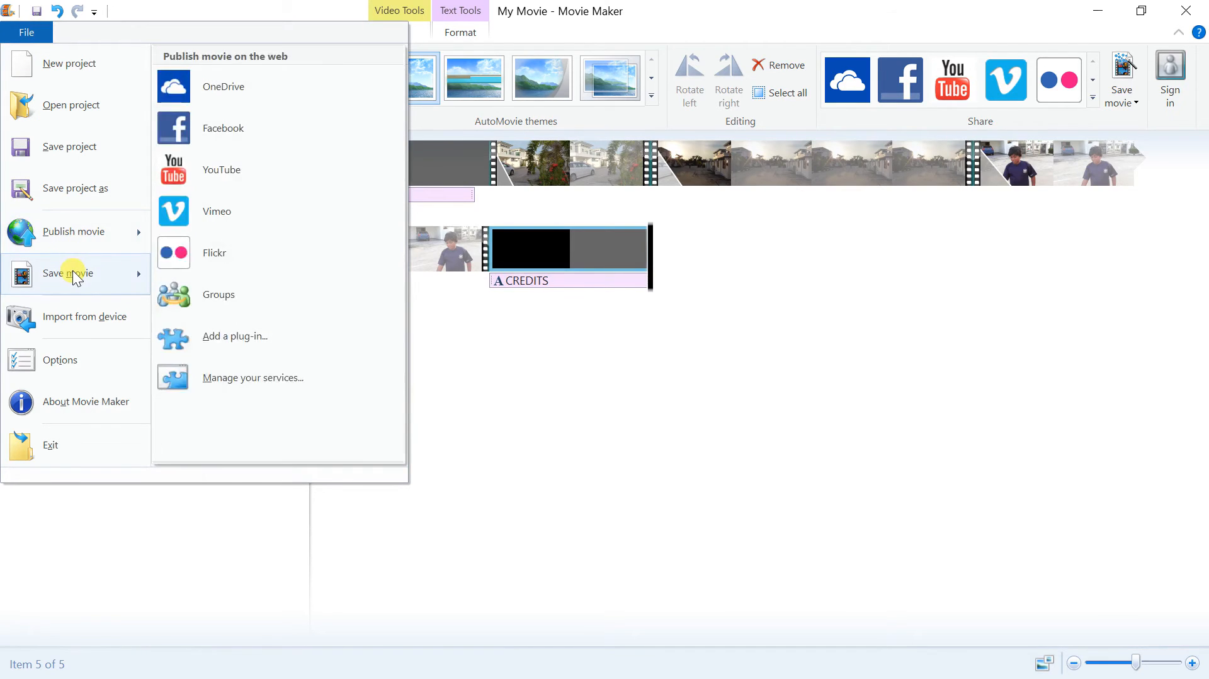
{"action": "mouse_move", "coordinate": [75, 277]}
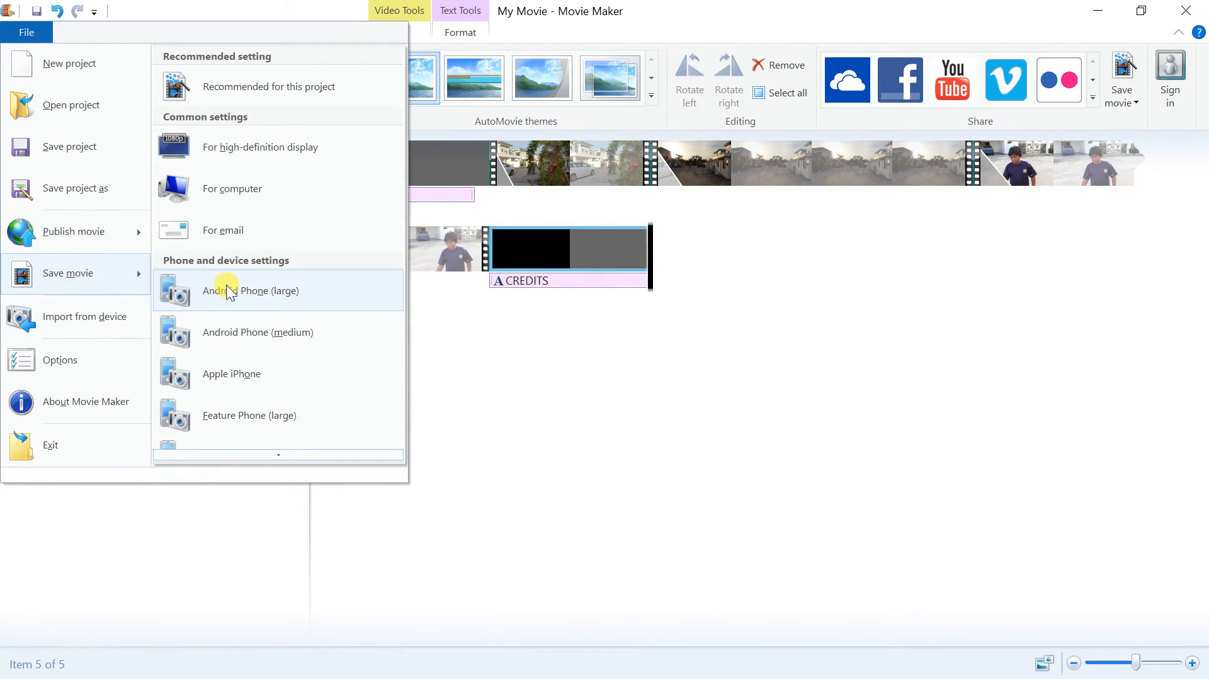
{"action": "mouse_move", "coordinate": [232, 150]}
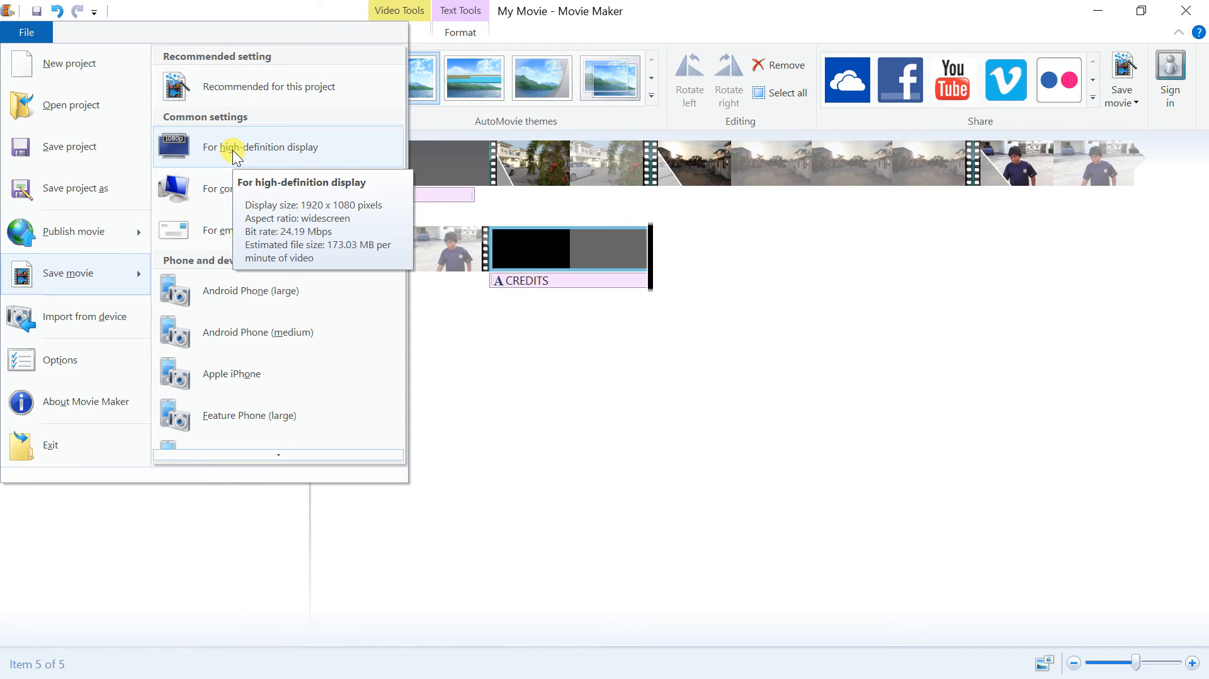
{"action": "left_click", "coordinate": [232, 150]}
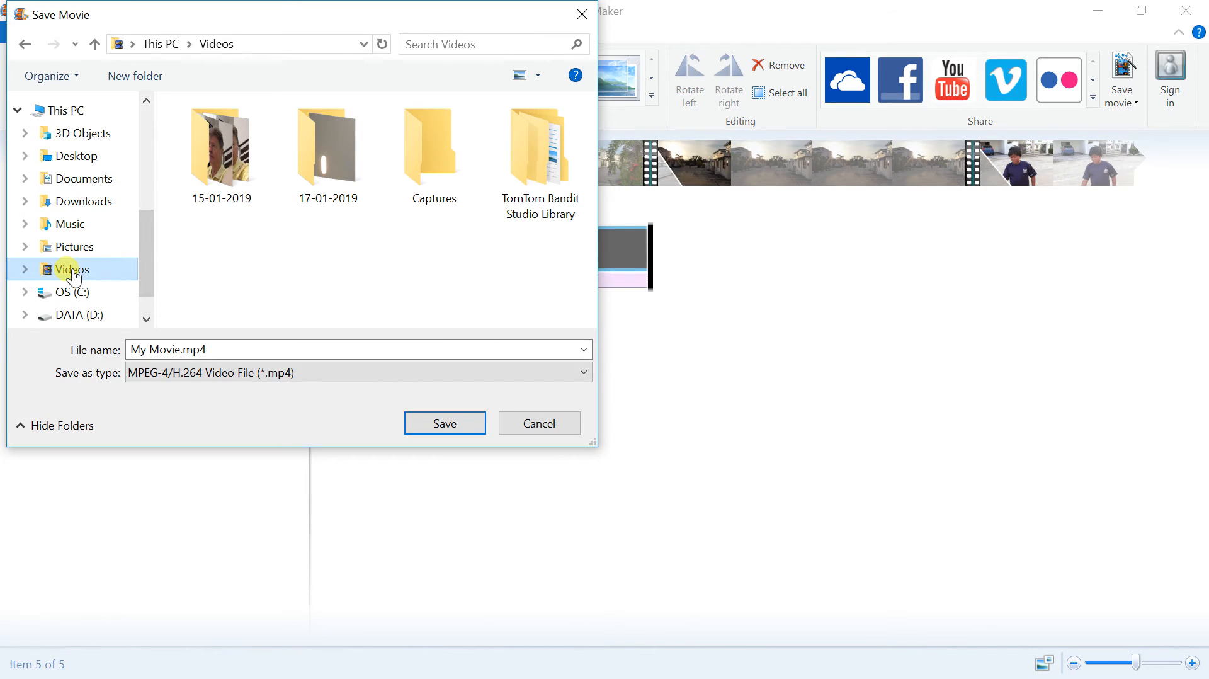
Create a new folder in Videos, named with the rider's first name followed by "Bike Ride".
{"action": "right_click", "coordinate": [238, 286]}
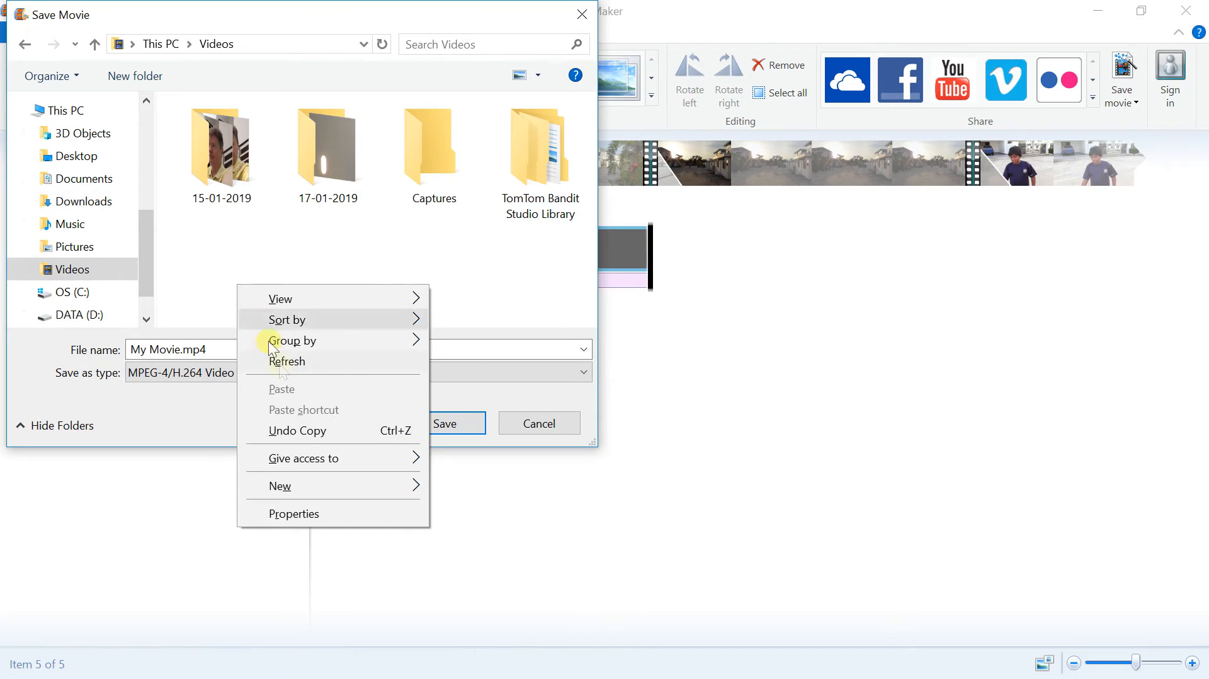
{"action": "mouse_move", "coordinate": [312, 483]}
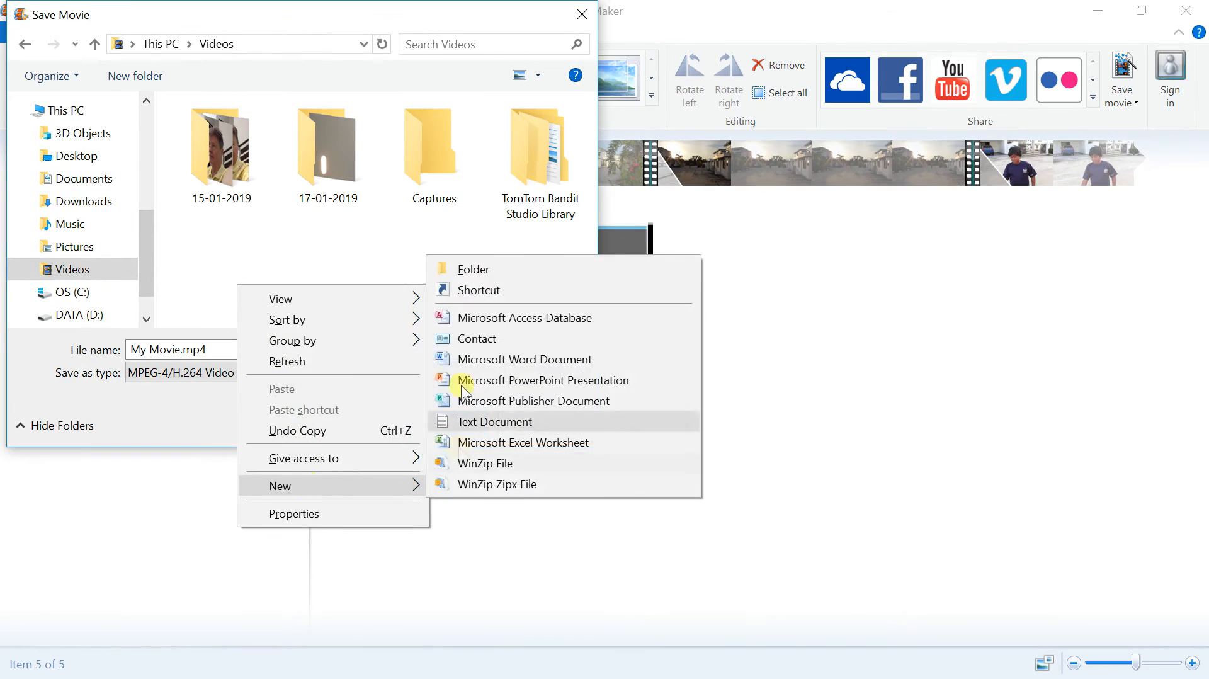
{"action": "left_click", "coordinate": [470, 269]}
{"action": "type", "text": "C"}
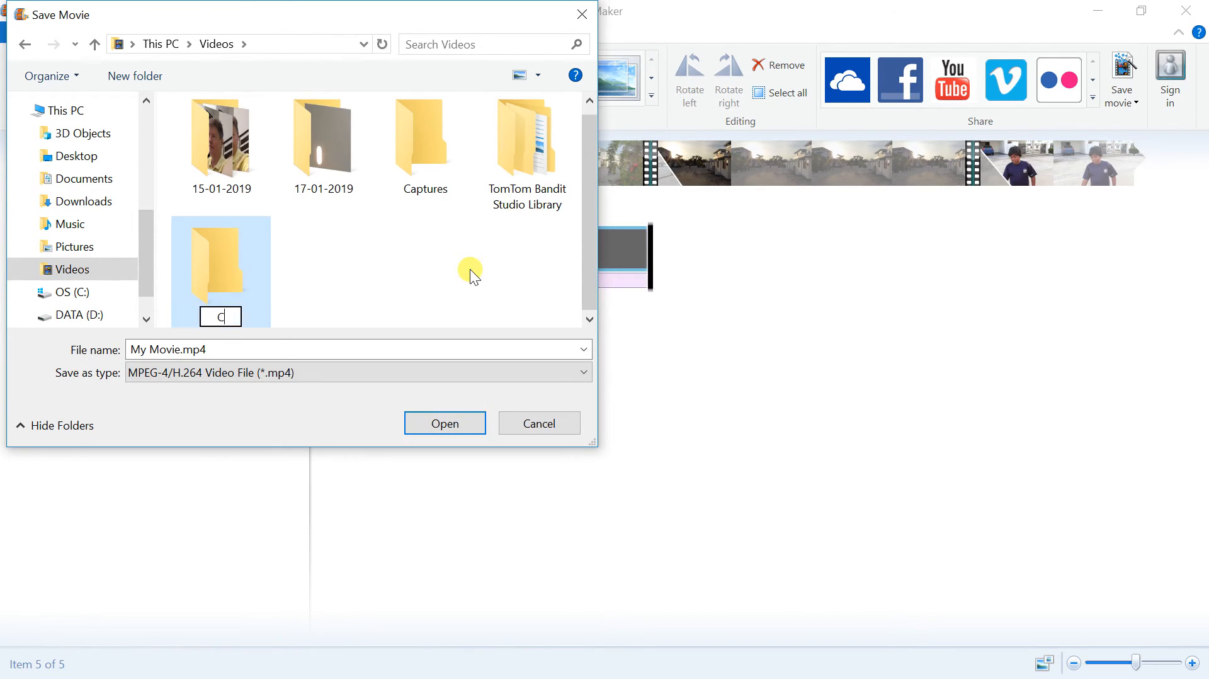
{"action": "type", "text": "allen "}
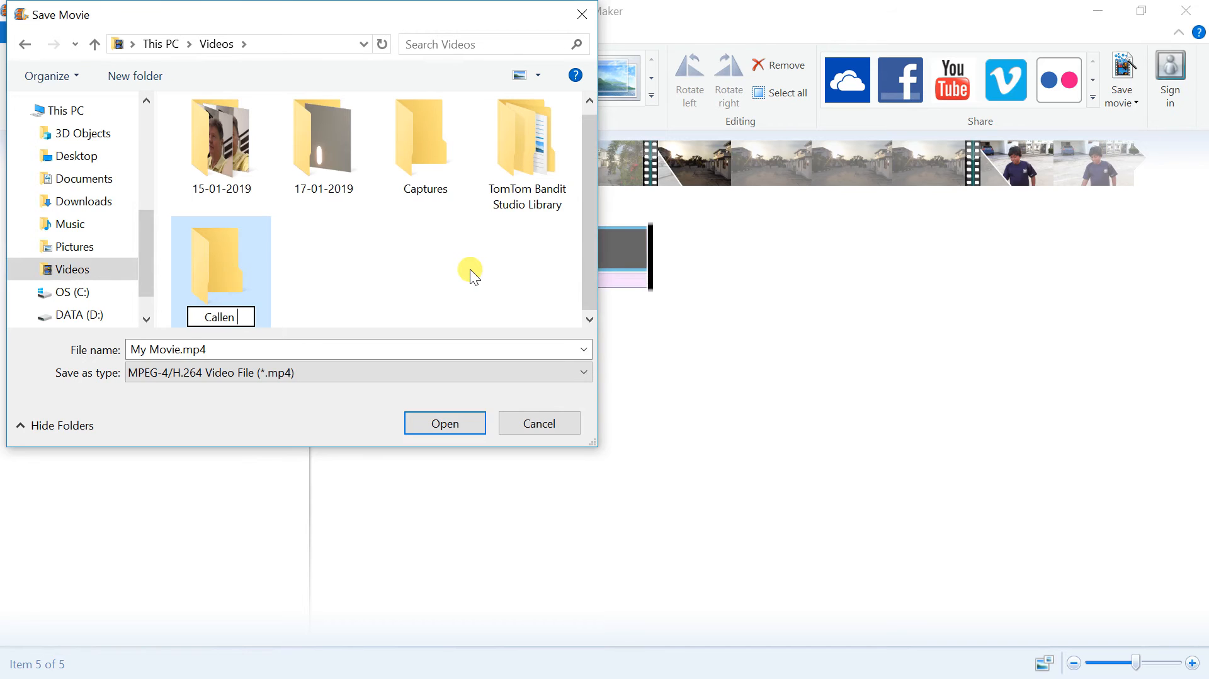
{"action": "type", "text": "Bike Ride"}
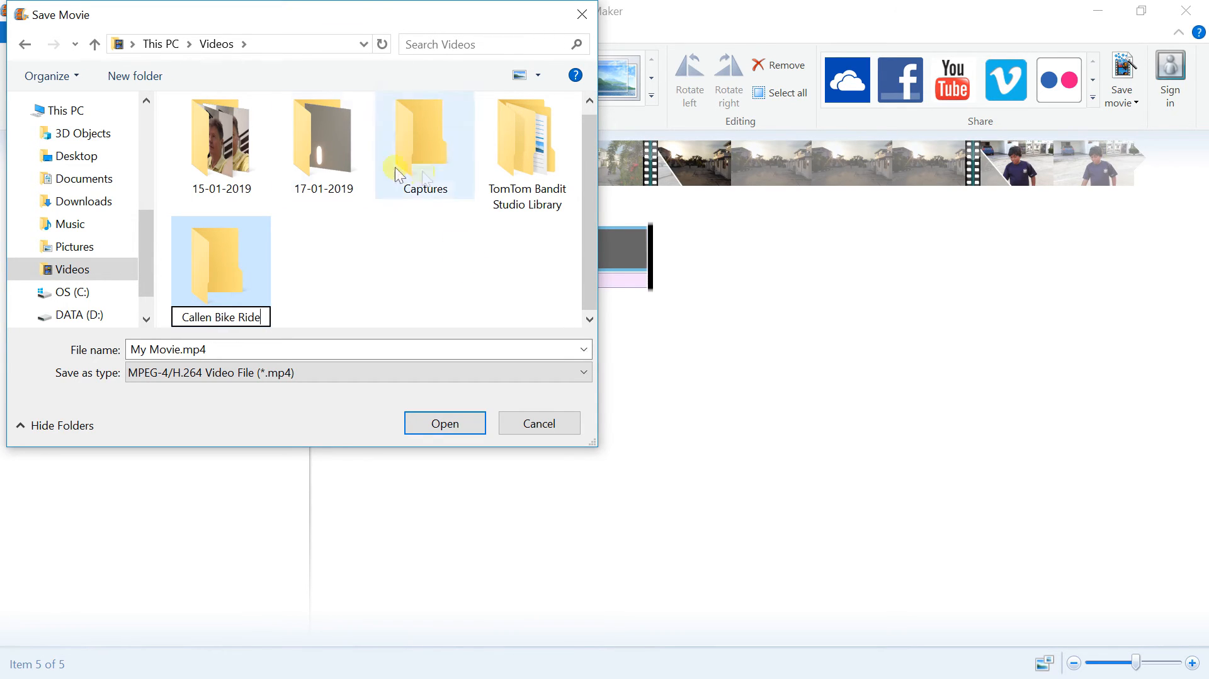
Open the new folder and save the movie in it as an MP4 named with the rider's first name followed by "Rrides".
{"action": "left_click", "coordinate": [228, 236]}
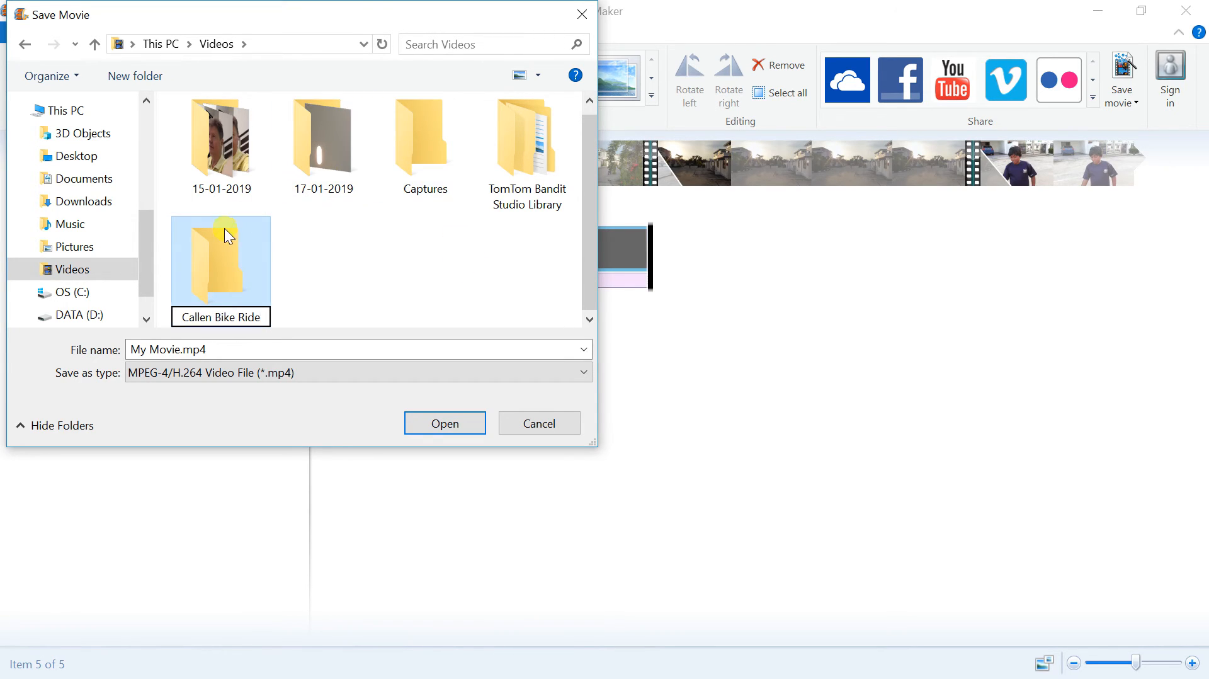
{"action": "double_click", "coordinate": [221, 315]}
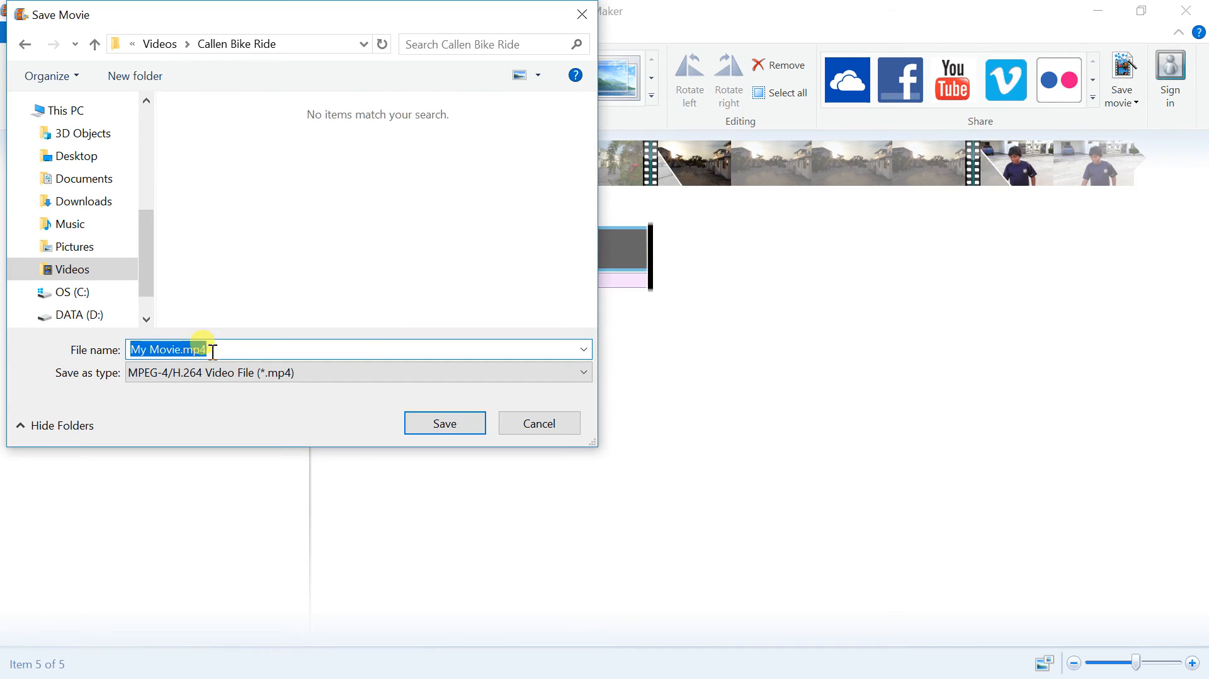
{"action": "type", "text": "Callen Rrides"}
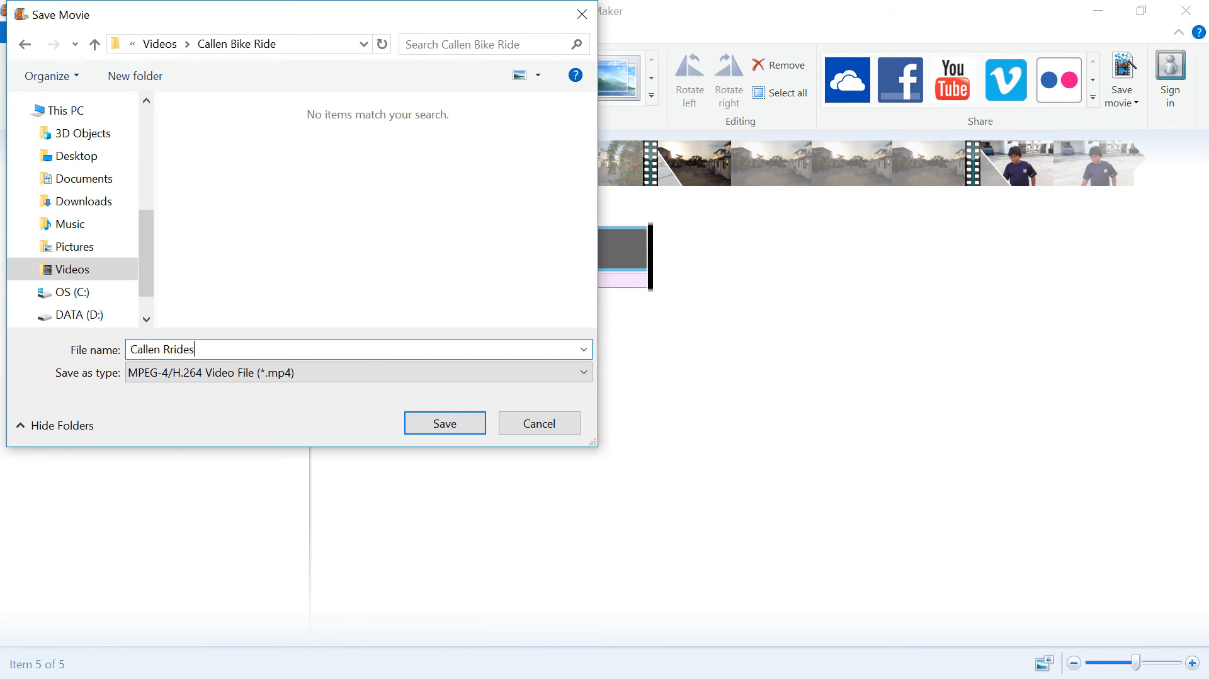
{"action": "left_click", "coordinate": [455, 417]}
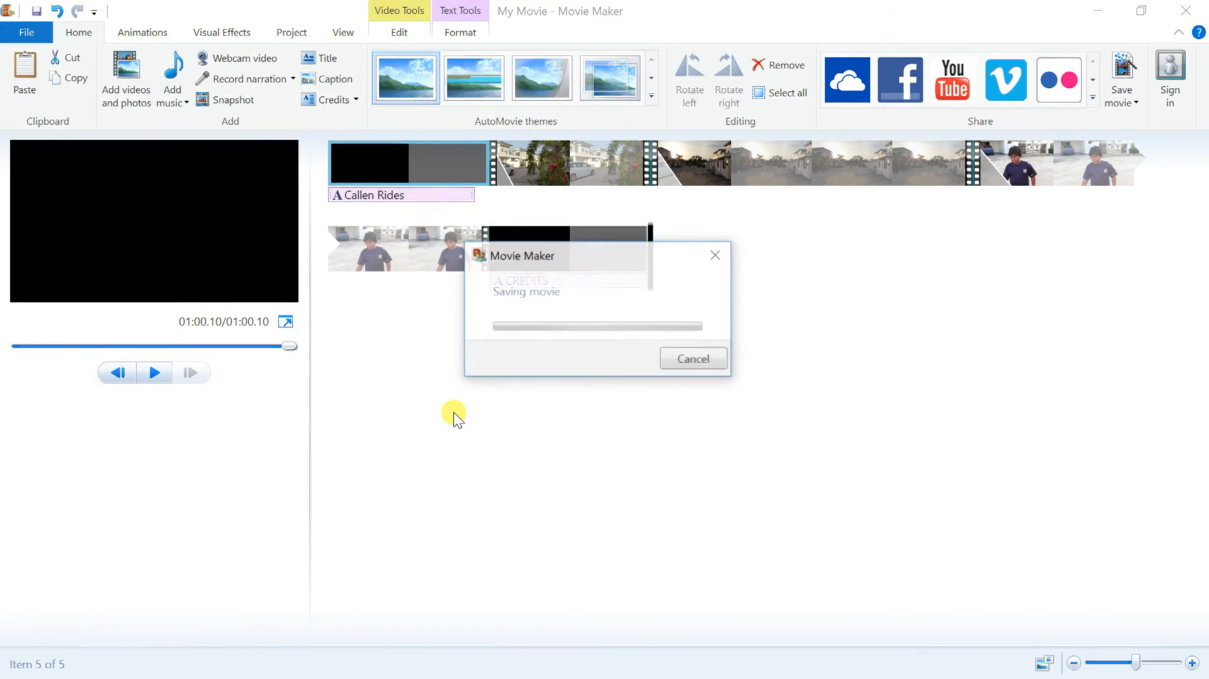